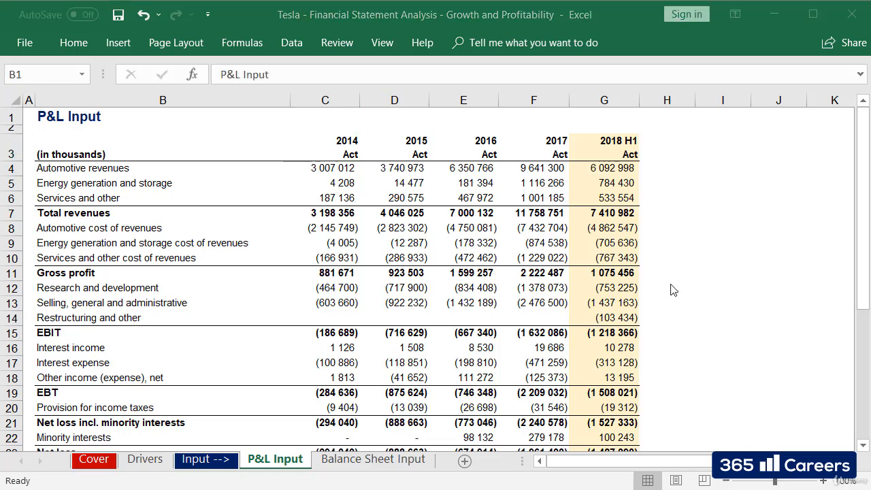
Review the annual column headings from 2014 to 2017 on the P&L Input sheet.
click(469, 187)
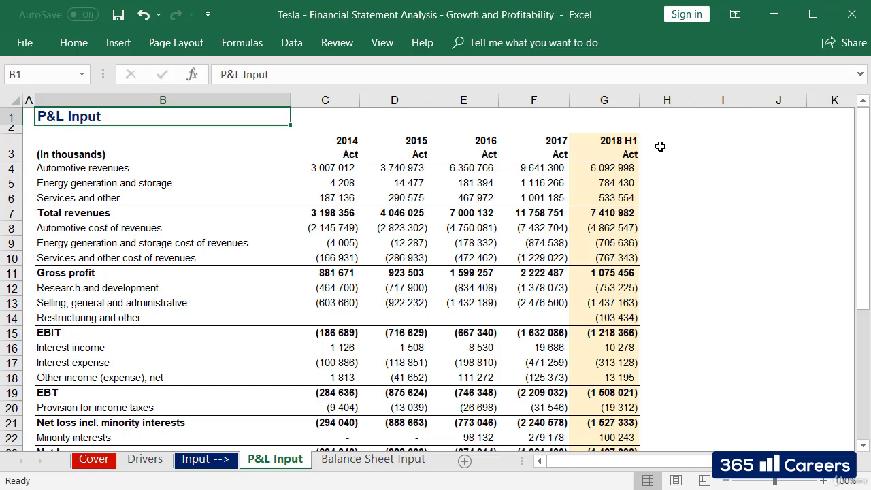
click(531, 140)
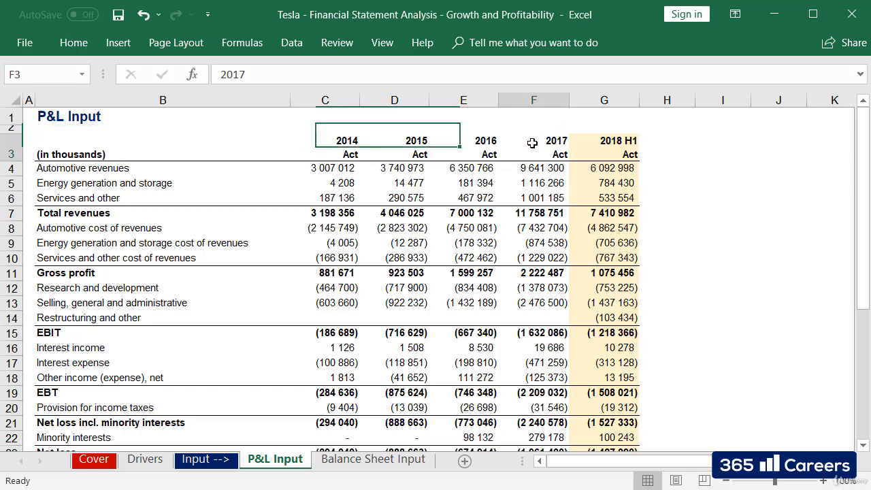
click(475, 144)
click(536, 153)
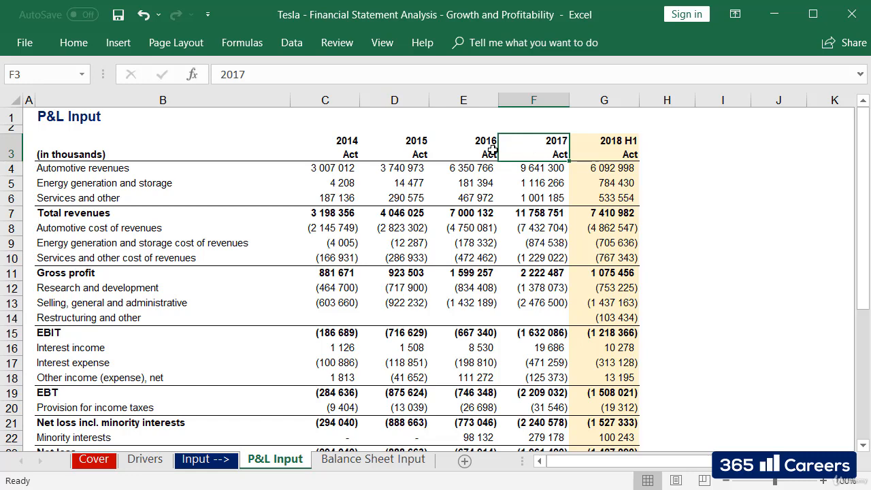
click(345, 139)
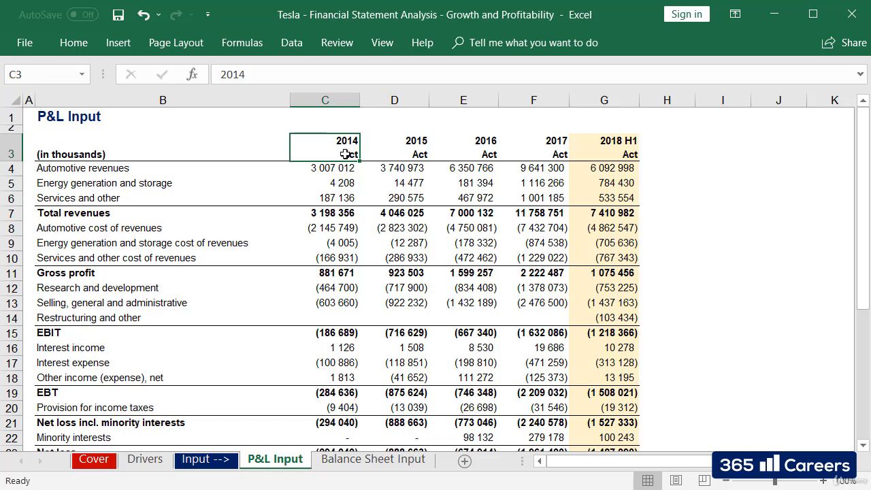
key(Right)
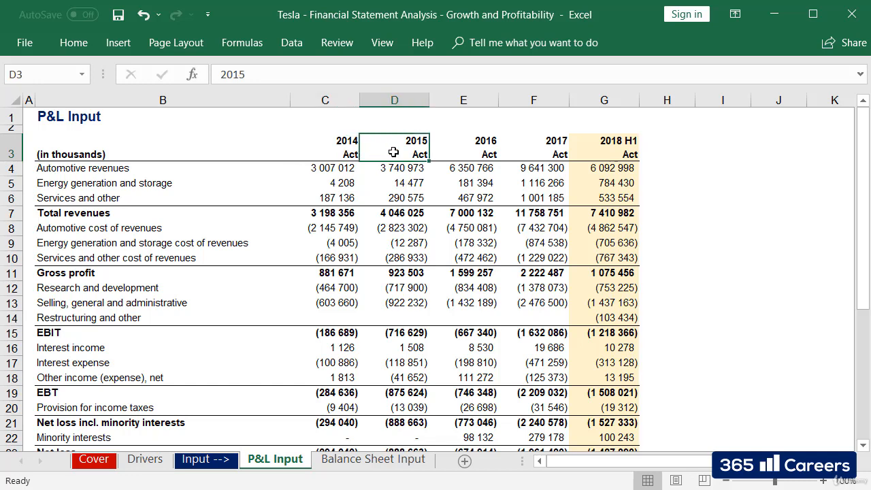
key(Right)
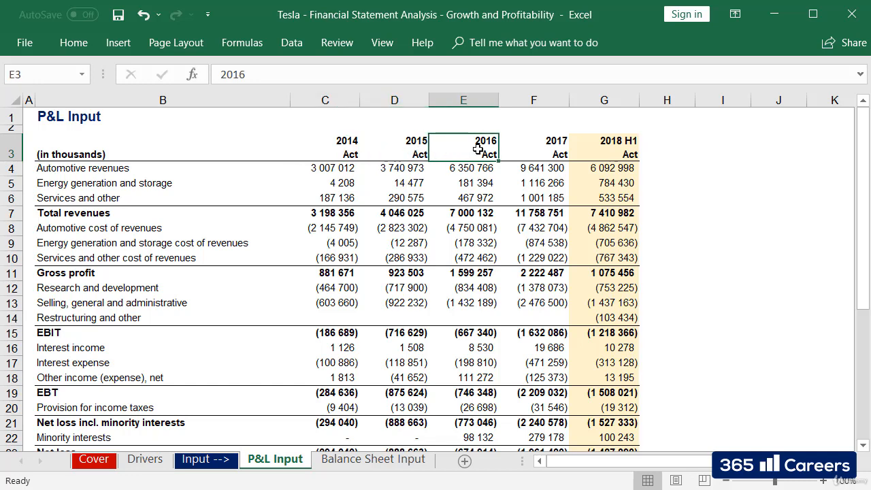
key(Right)
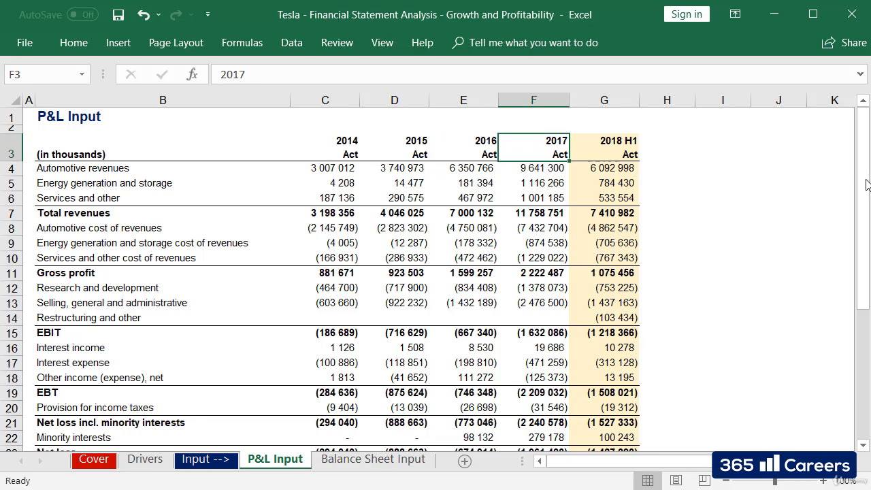
Calculate 2015 year-over-year automotive revenue growth in D26 of the KPIs section with the formula =D4/C4-1.
drag(863, 182, 858, 271)
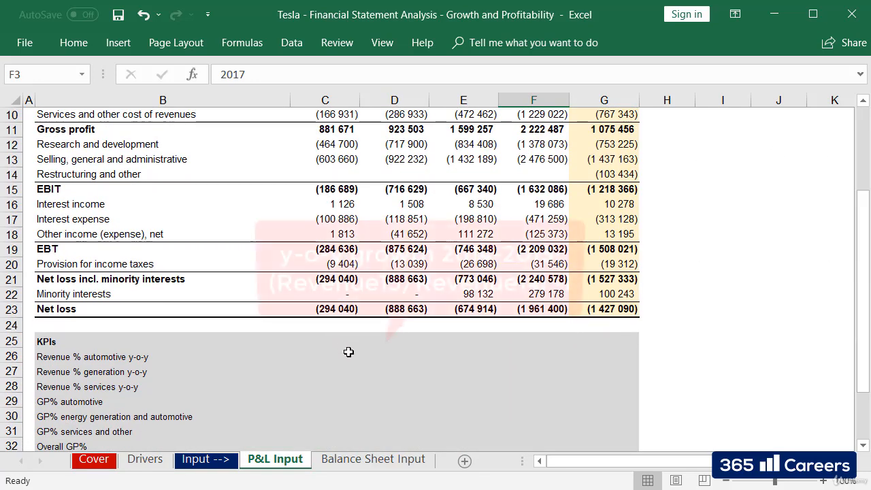
click(346, 357)
key(Right)
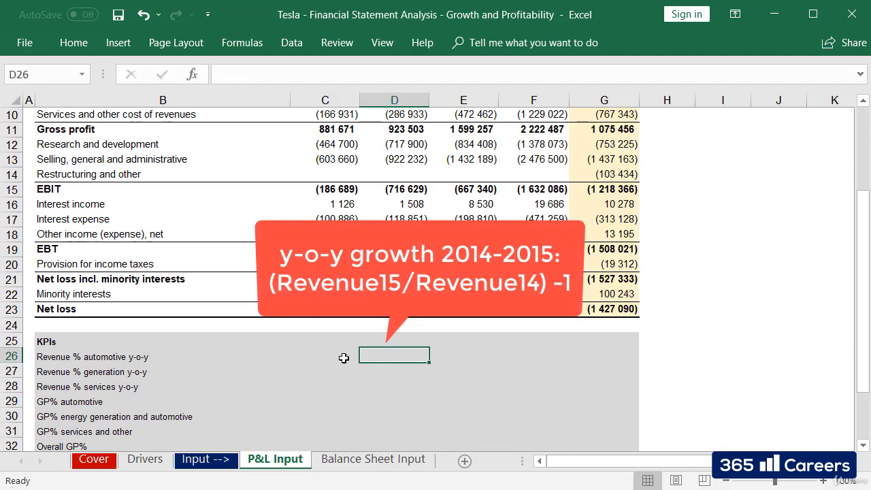
text(=)
key(Up)
key(Up)
key(Up)
key(Up)
key(Up)
key(Up)
key(Up)
key(Up)
key(Up)
key(Up)
key(Up)
key(Up)
key(Up)
key(Up)
key(Up)
key(Up)
key(Up)
key(Up)
key(Up)
key(Up)
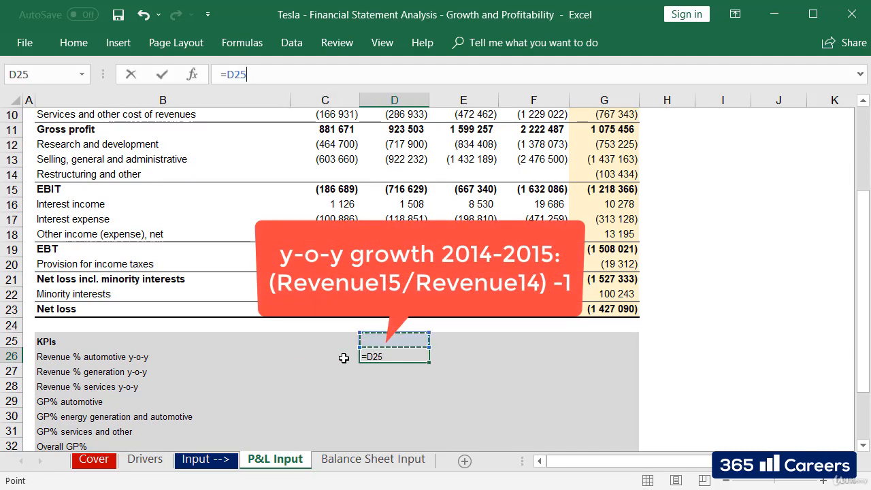
key(Down)
key(Down)
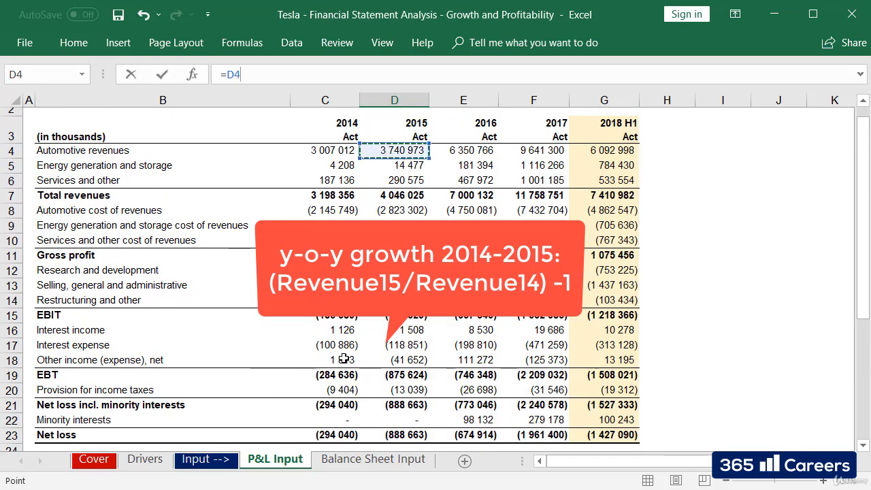
text(/)
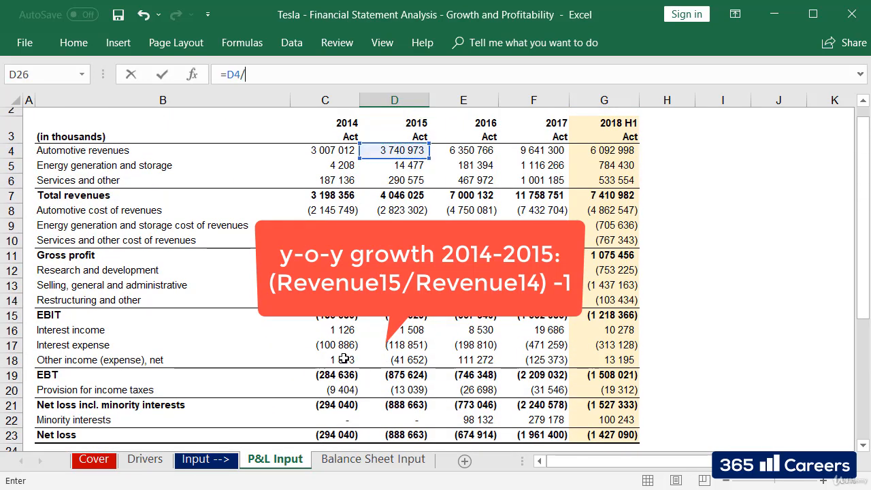
click(346, 154)
text(-)
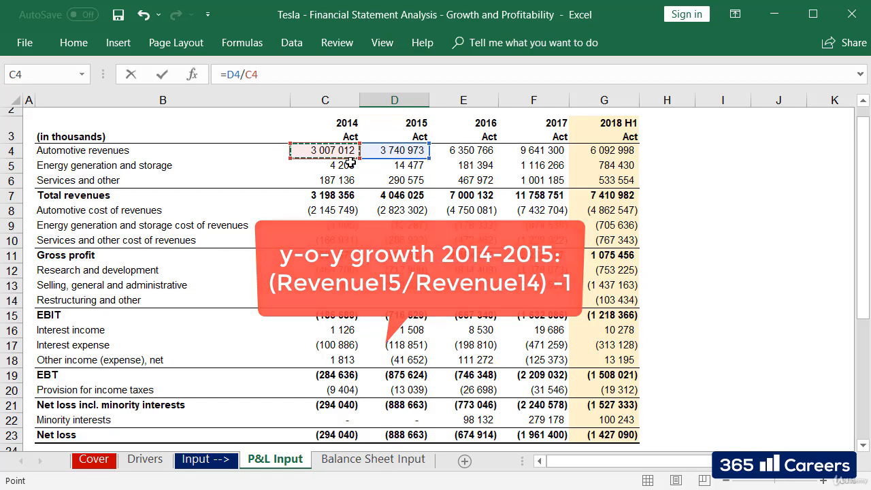
text(1)
key(Return)
key(Up)
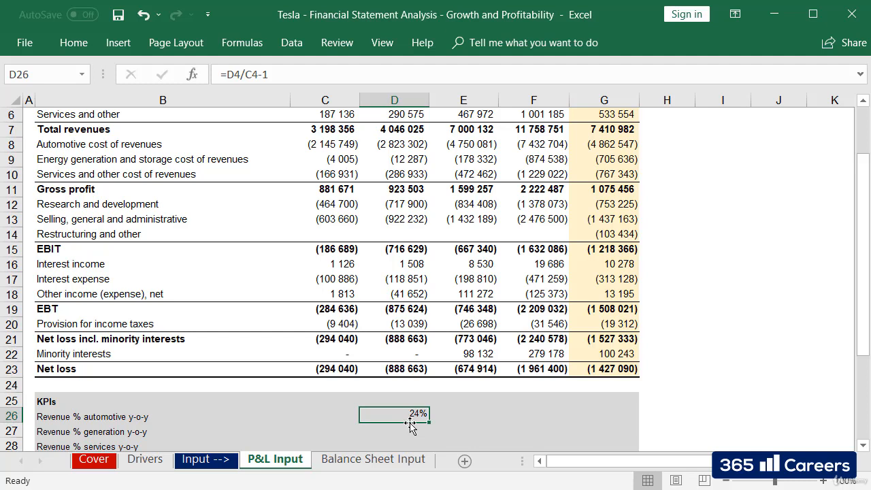
Copy the automotive revenue growth formula from D26 to the 2016 and 2017 columns, E26 and F26.
key(ctrl+c)
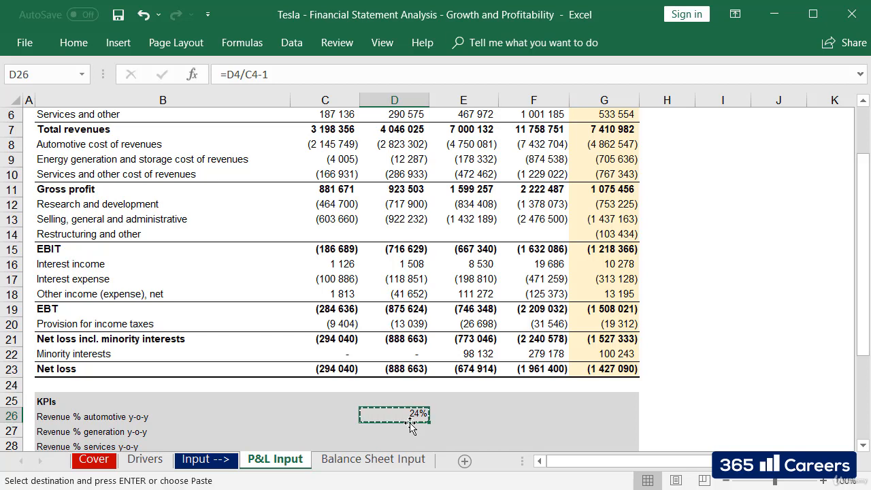
key(Right)
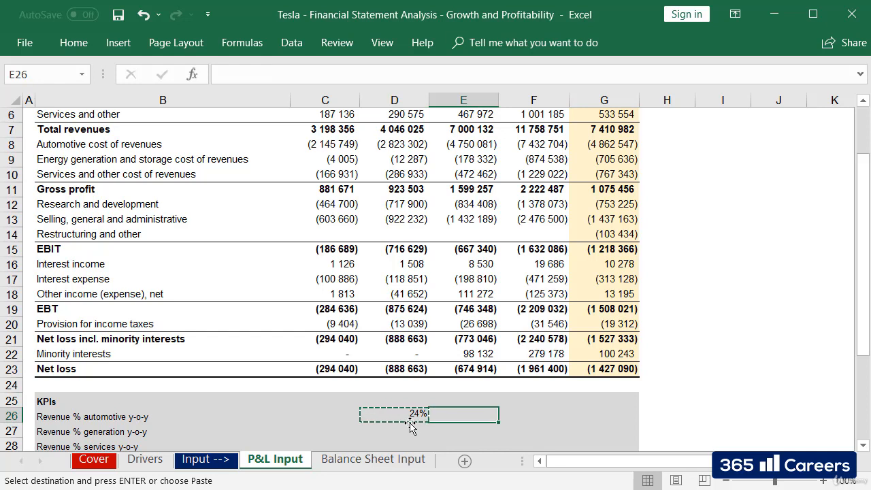
key(ctrl+v)
key(Right)
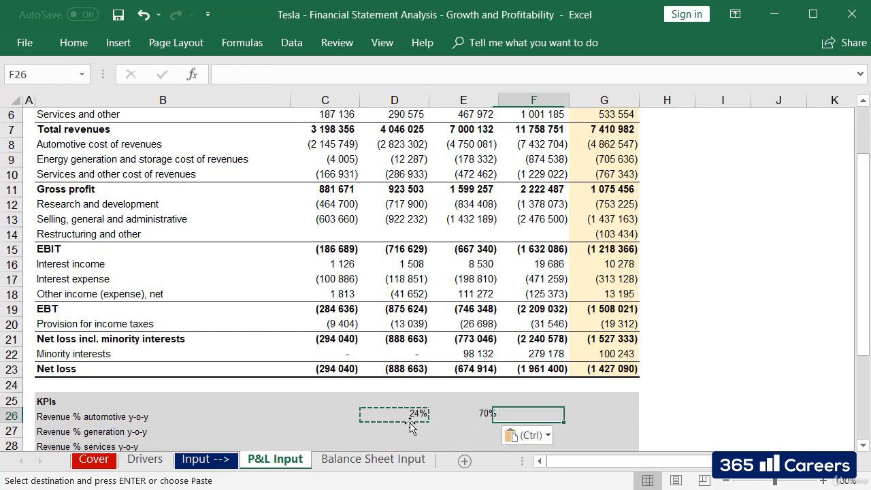
key(ctrl+v)
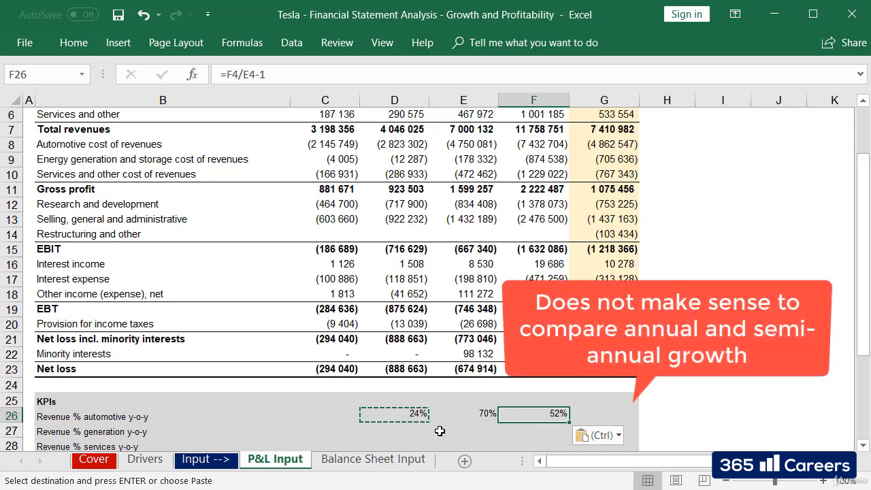
Check the empty 2018 H1 growth cell and compare the 2017 and 2018 H1 column headings.
click(580, 413)
scroll(859, 330, up, 2)
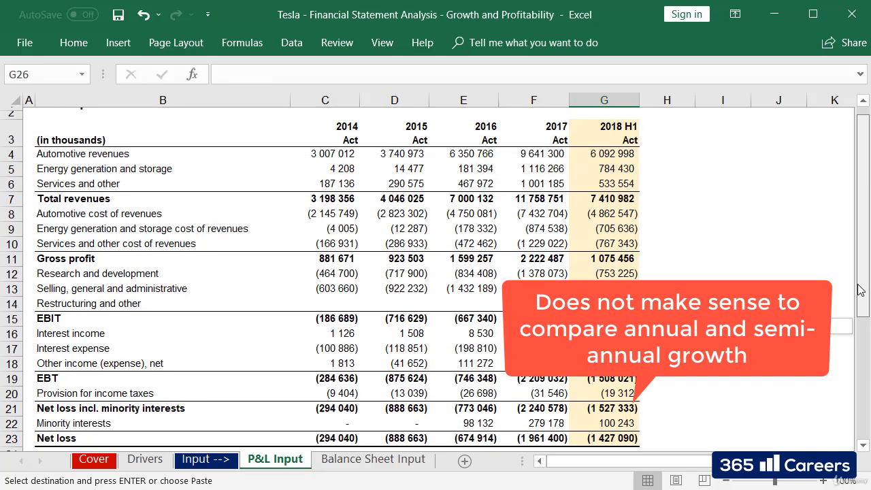
drag(557, 151, 579, 154)
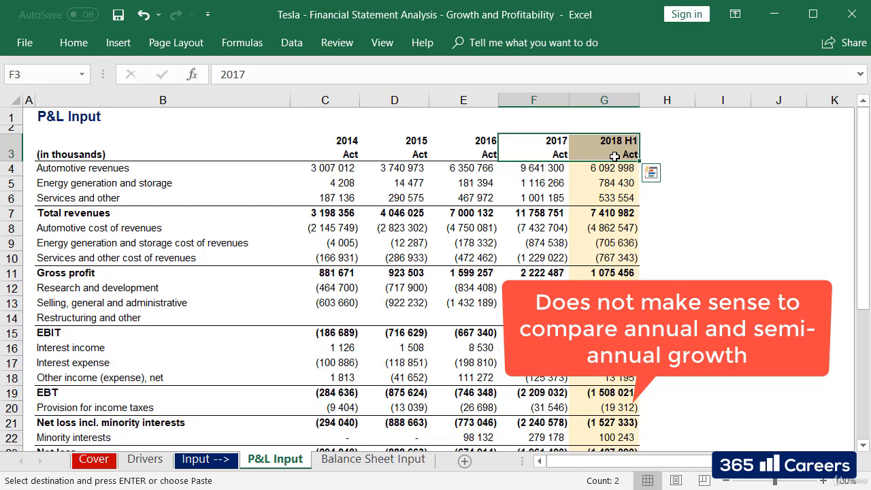
Fill the energy generation and services revenue growth rows for 2015 to 2017 (D27:F28) with the copied growth formula.
drag(863, 186, 864, 270)
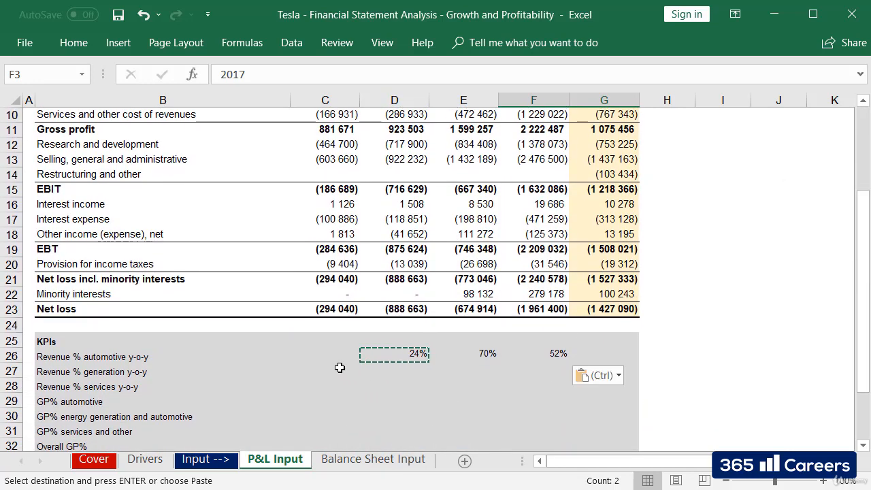
drag(340, 368, 563, 386)
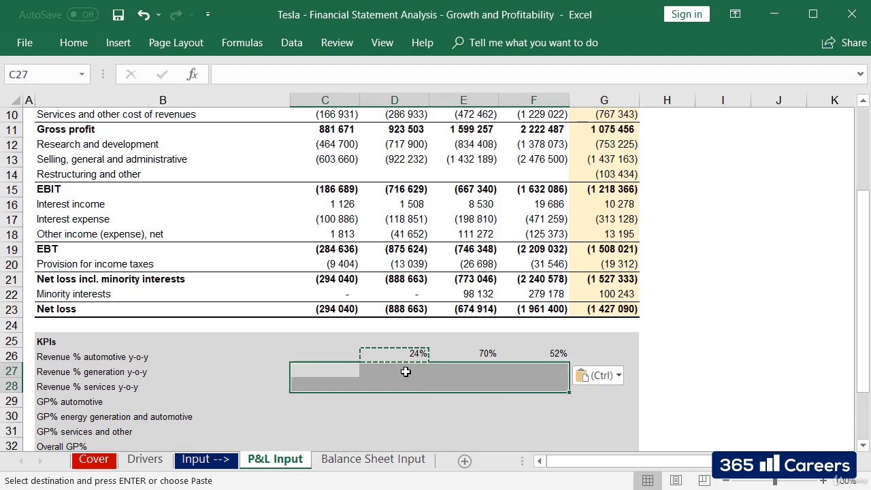
drag(402, 371, 538, 386)
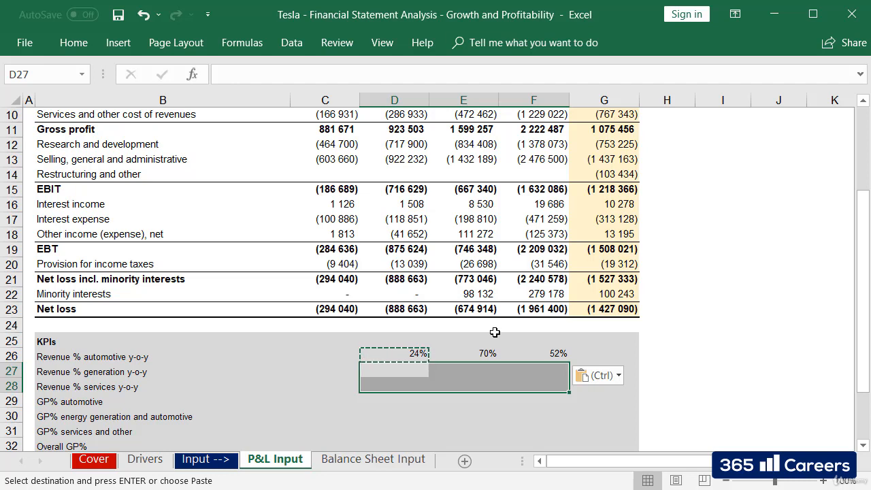
click(448, 411)
key(Escape)
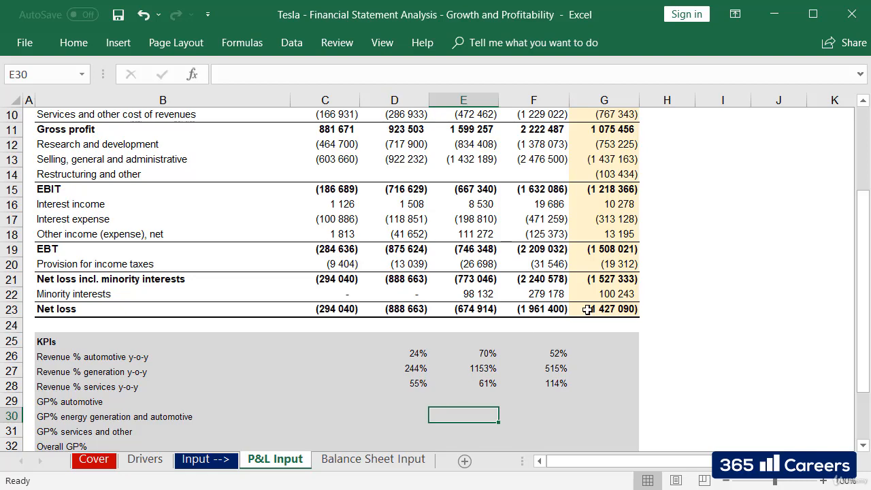
Review the three revenue lines and their year-over-year growth KPIs, focusing on energy generation growth in 2016 and 2017.
click(862, 173)
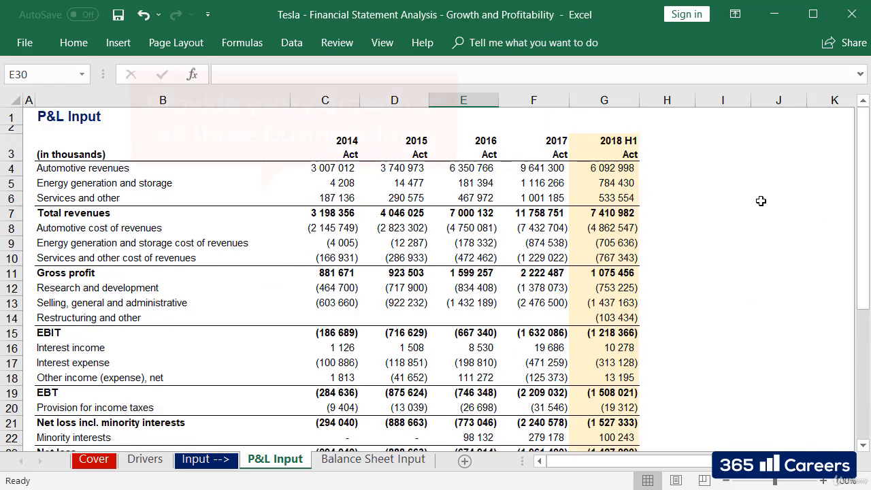
drag(192, 168, 188, 198)
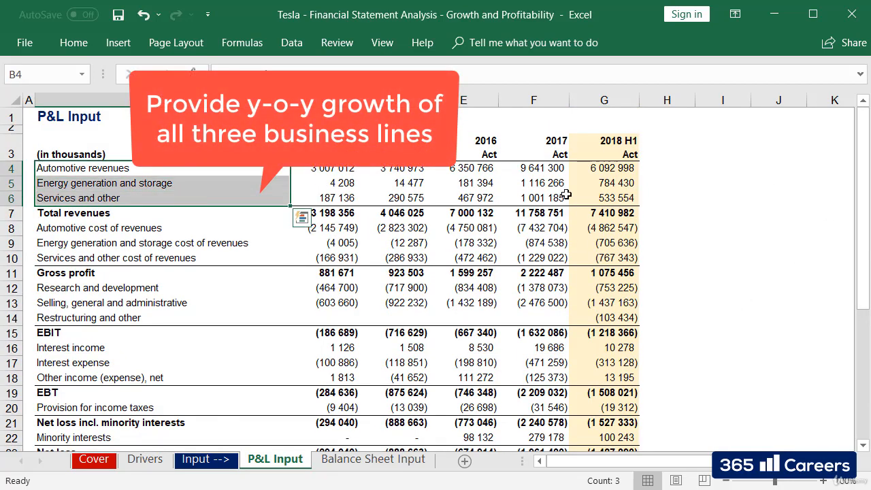
drag(861, 198, 865, 272)
drag(137, 373, 138, 401)
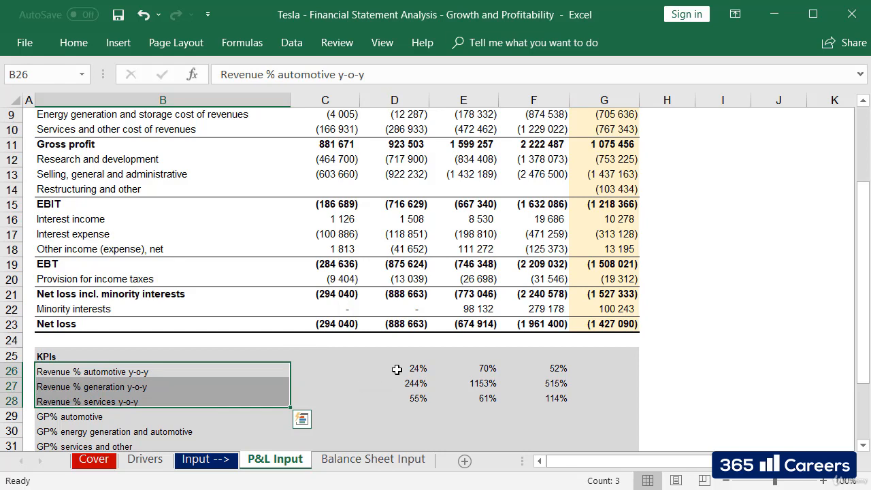
drag(397, 371, 553, 398)
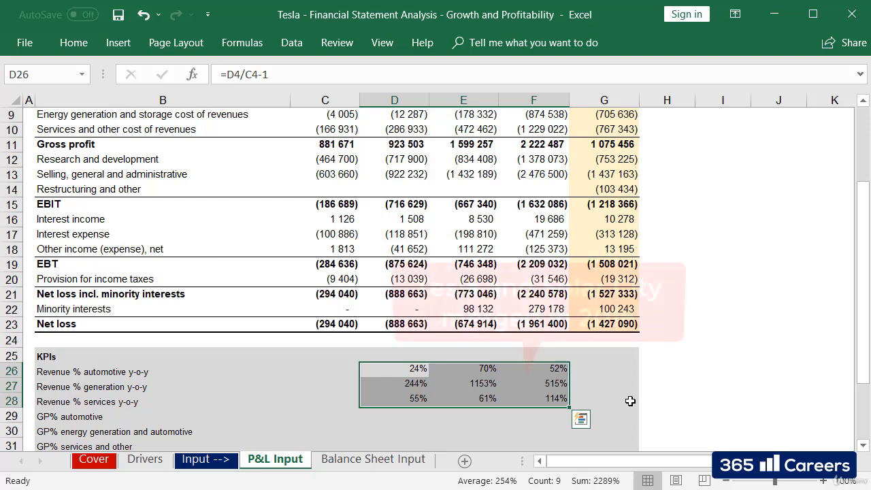
click(508, 387)
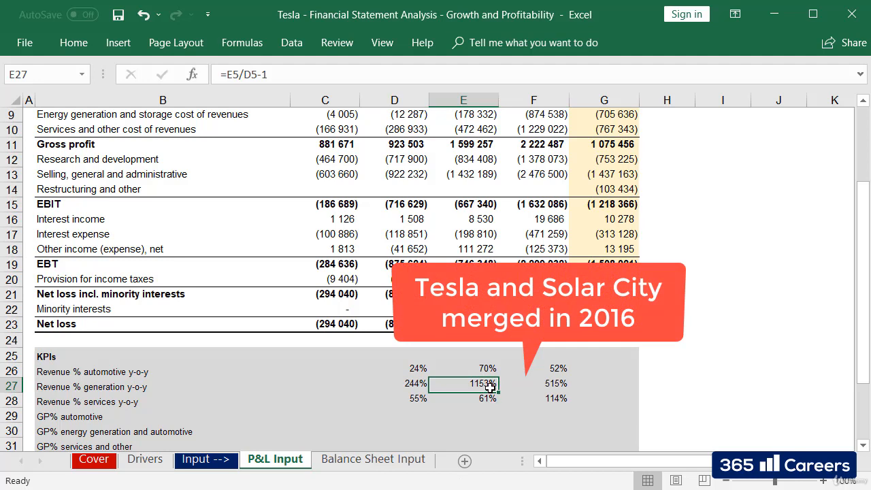
drag(484, 385, 548, 384)
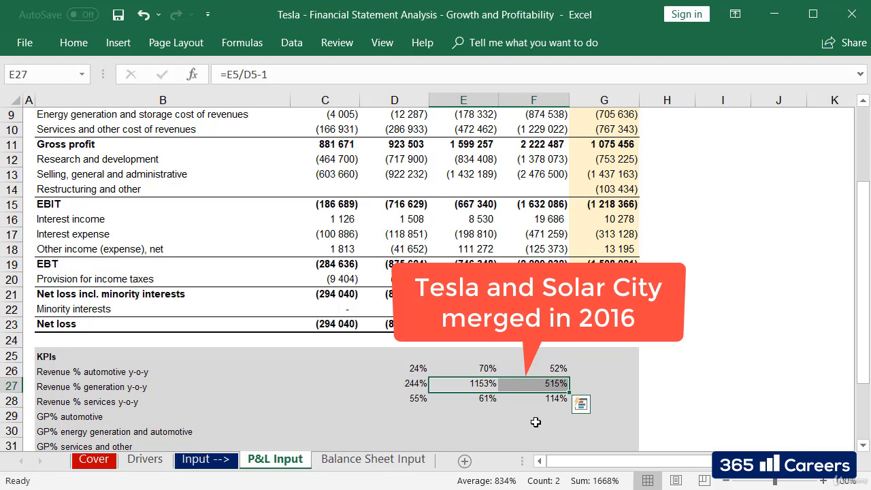
click(536, 422)
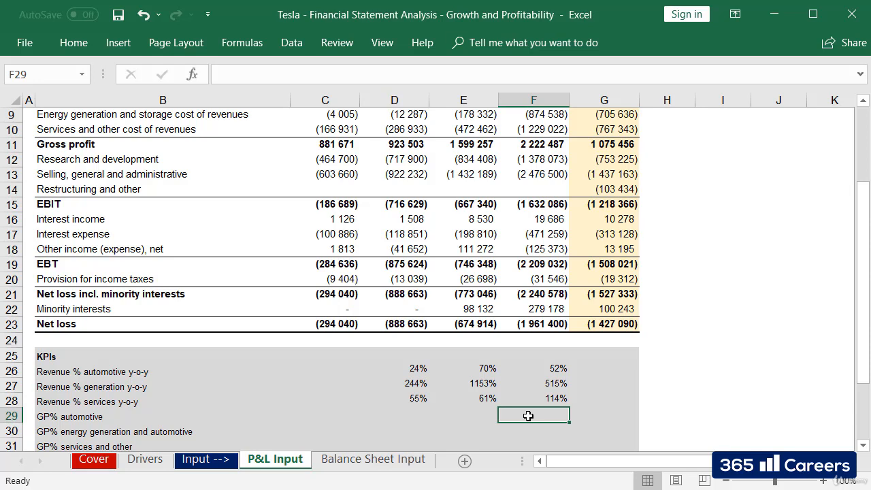
Review the remaining KPI labels still to calculate, from GP% automotive down to ROE (B29:B36).
key(Left)
key(Left)
key(Left)
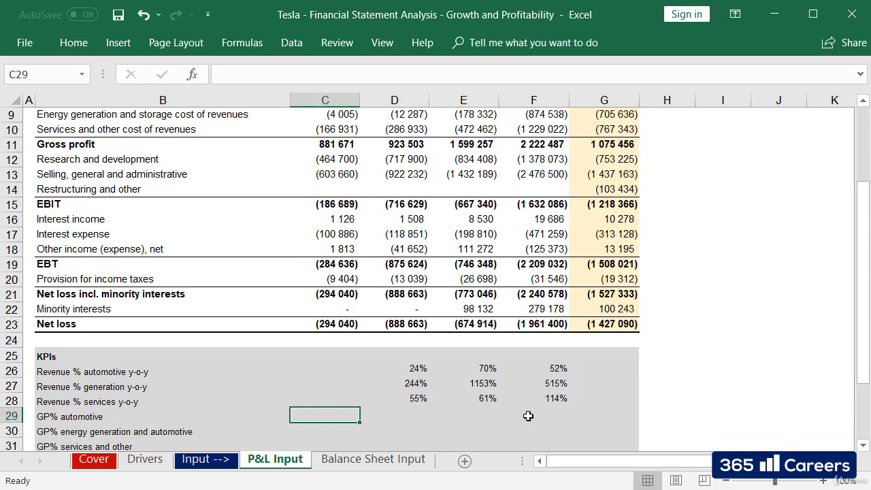
key(Left)
key(Left)
key(Right)
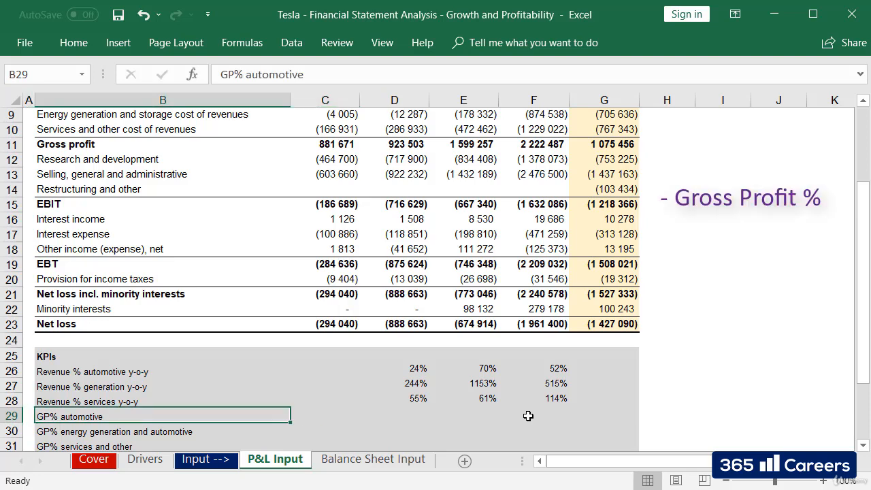
key(shift+Down)
key(shift+Down)
key(shift+Down)
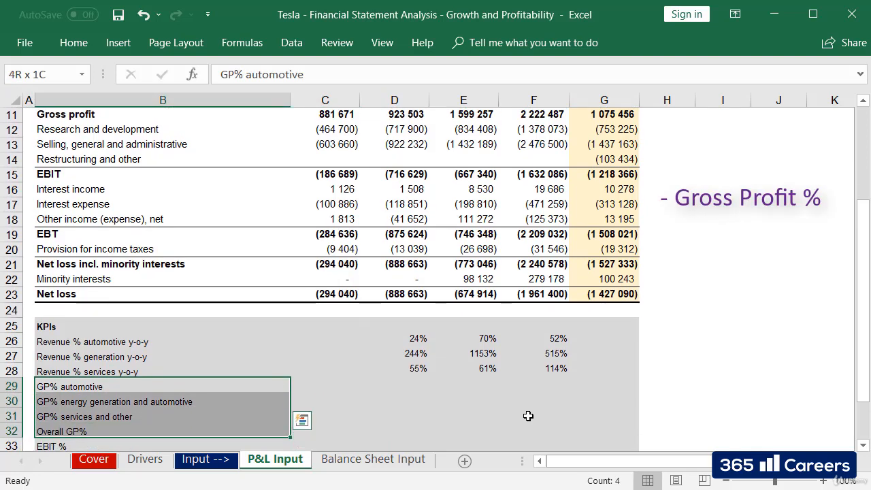
key(shift+Down)
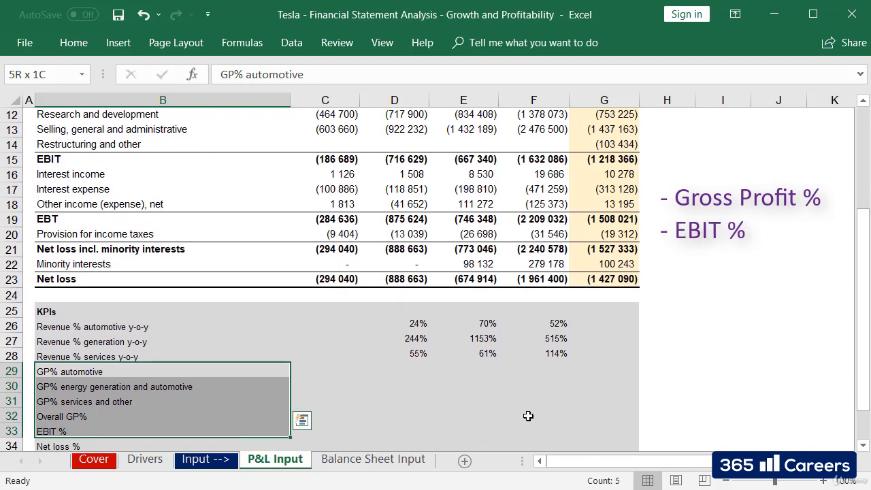
key(shift+Down)
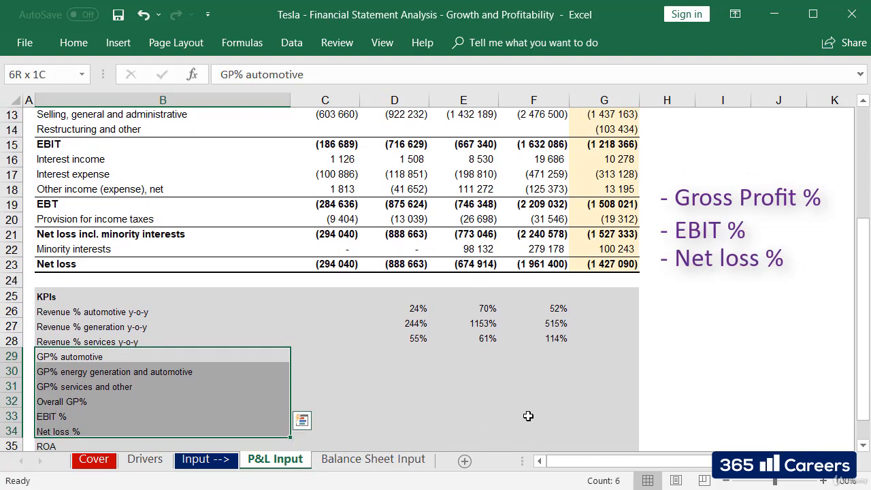
key(shift+Down)
key(shift+Down)
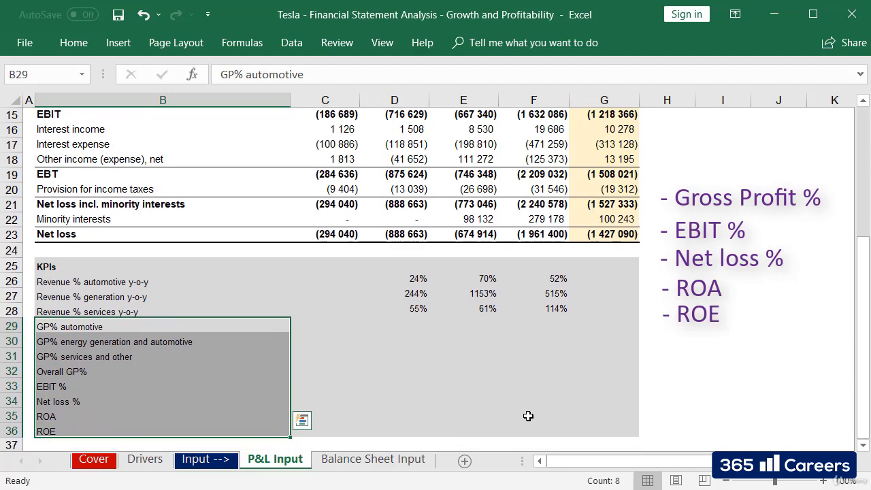
Calculate the 2014 automotive gross profit % in C29 with the formula =(C4+C8)/C4.
key(Right)
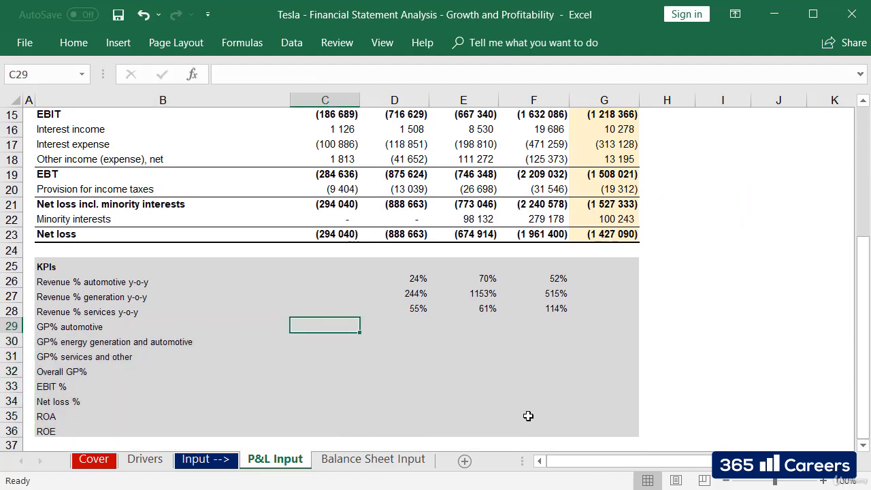
text(=)
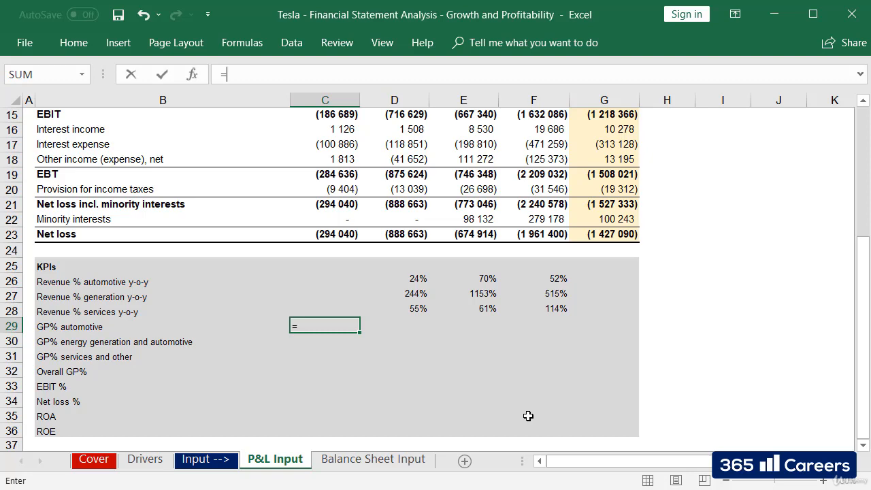
click(865, 175)
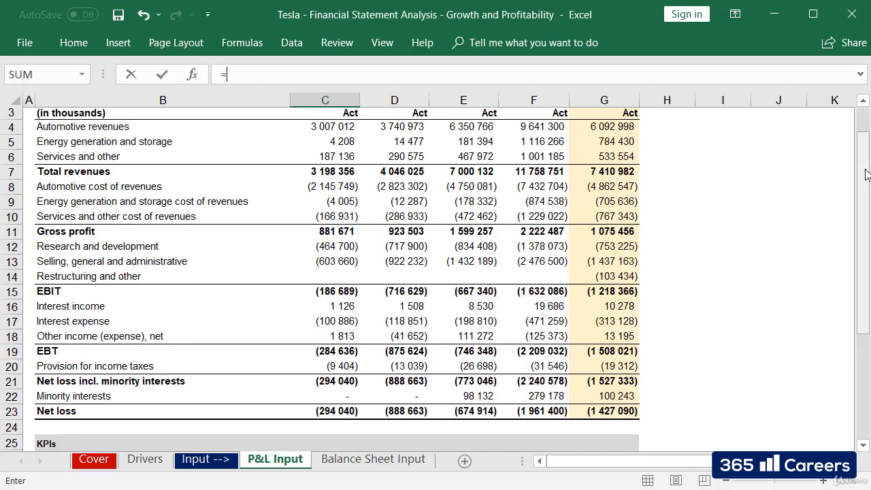
scroll(866, 175, up, 1)
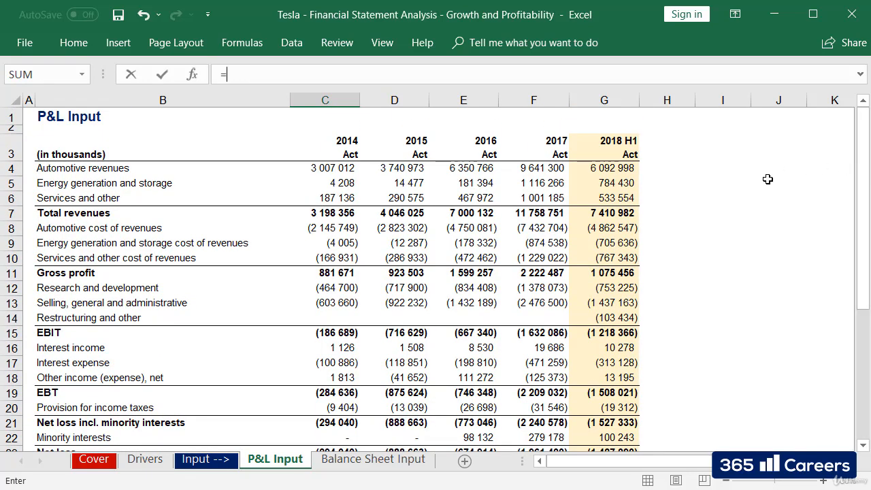
text(()
click(336, 170)
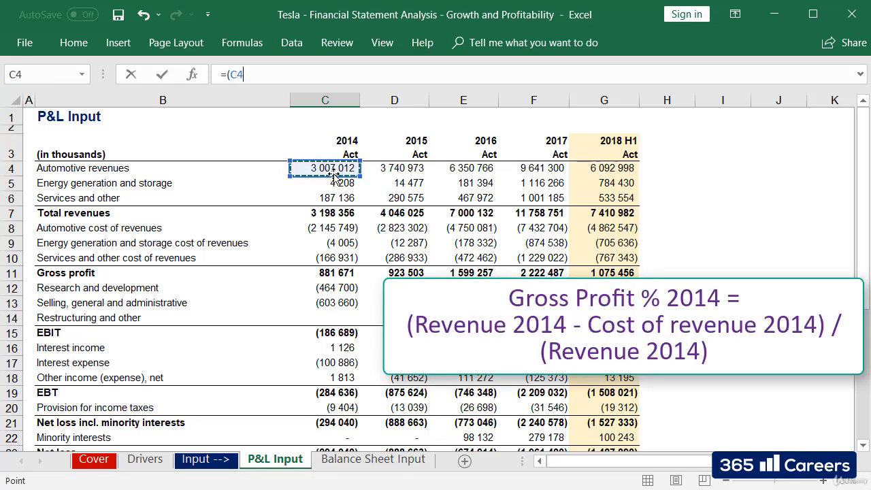
text(+)
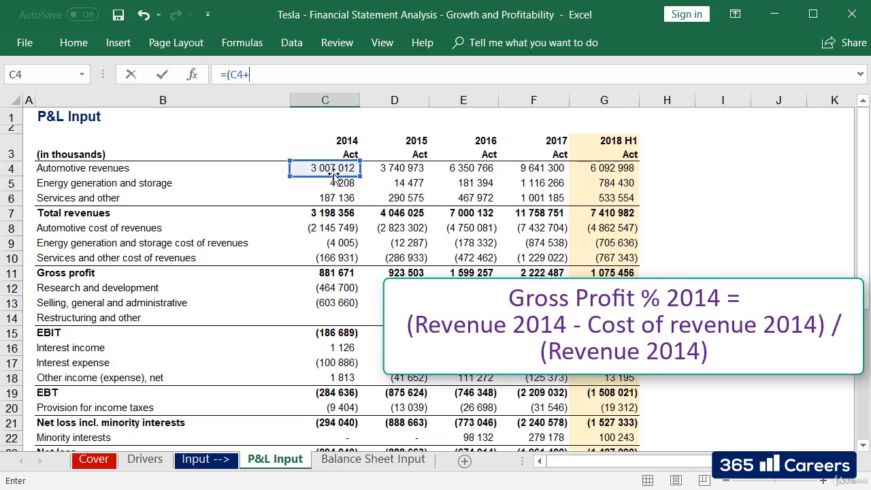
click(331, 229)
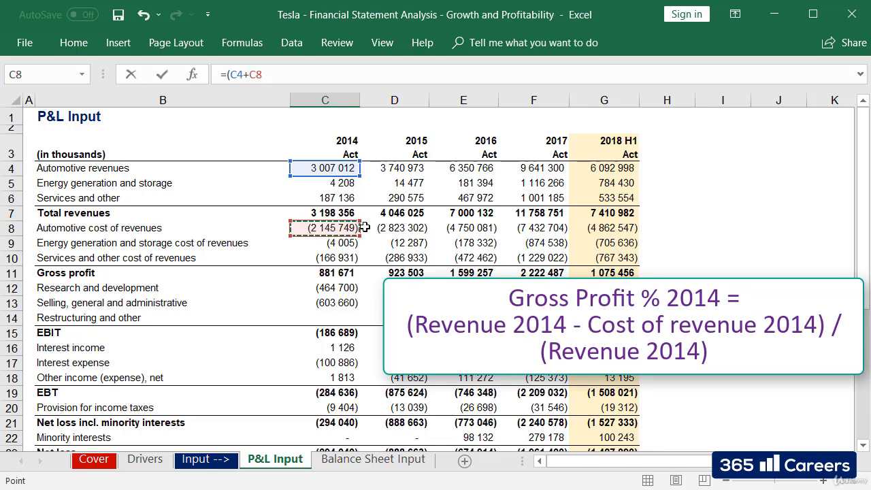
text()/)
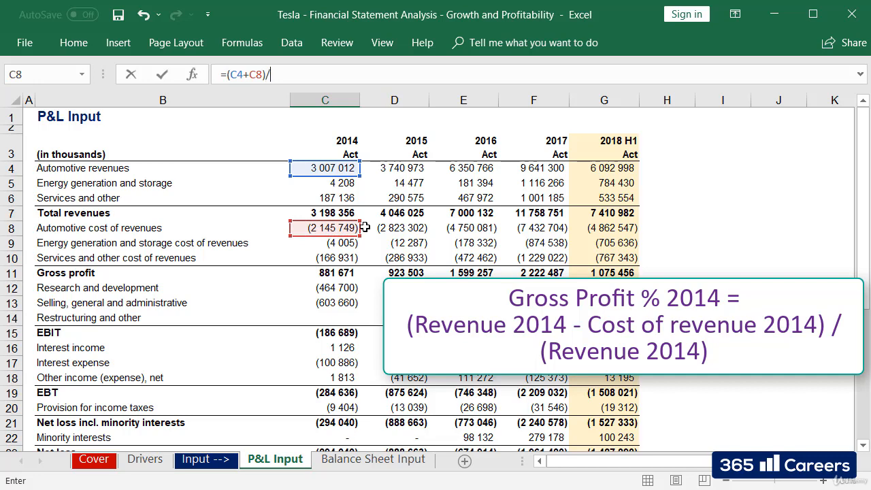
click(336, 169)
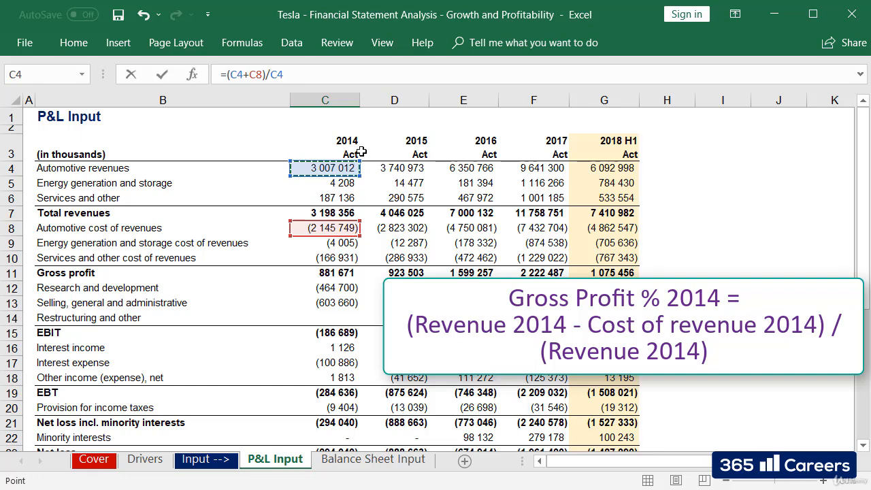
key(Return)
Examine the C29 formula's plus sign, its numerator C4+C8 and its denominator C4 against the referenced 2014 figures.
key(Up)
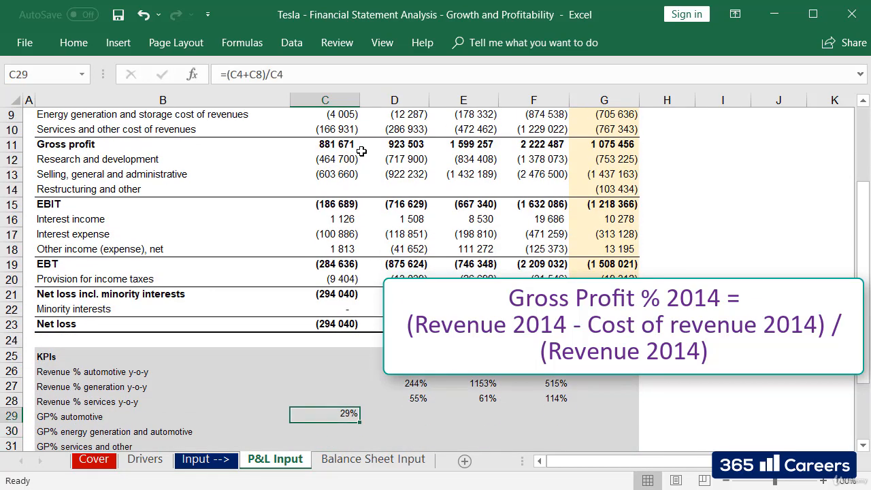
click(248, 74)
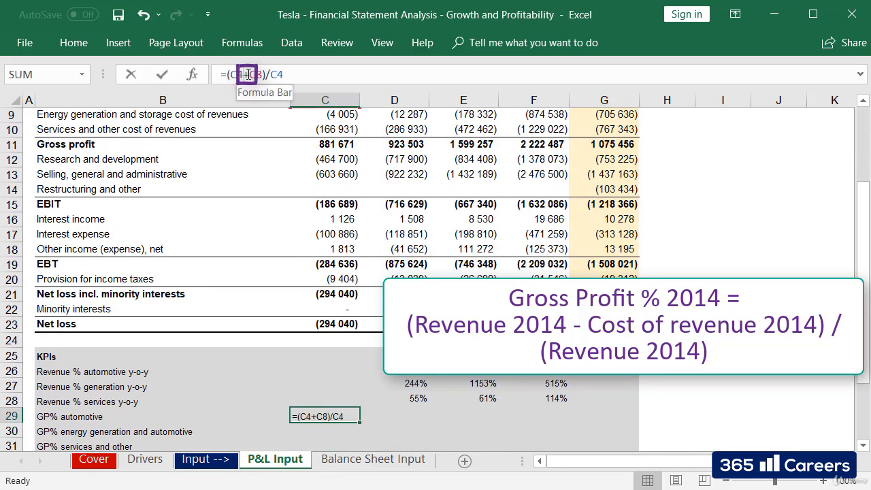
double_click(248, 74)
click(860, 164)
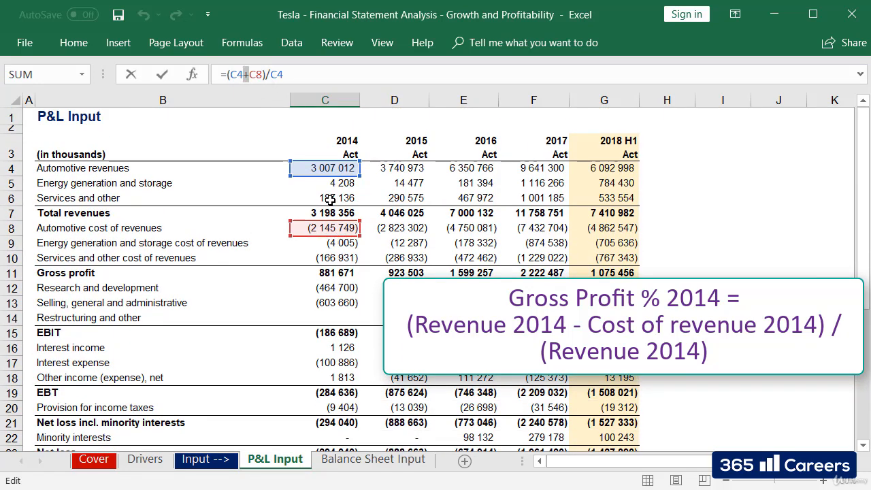
key(Escape)
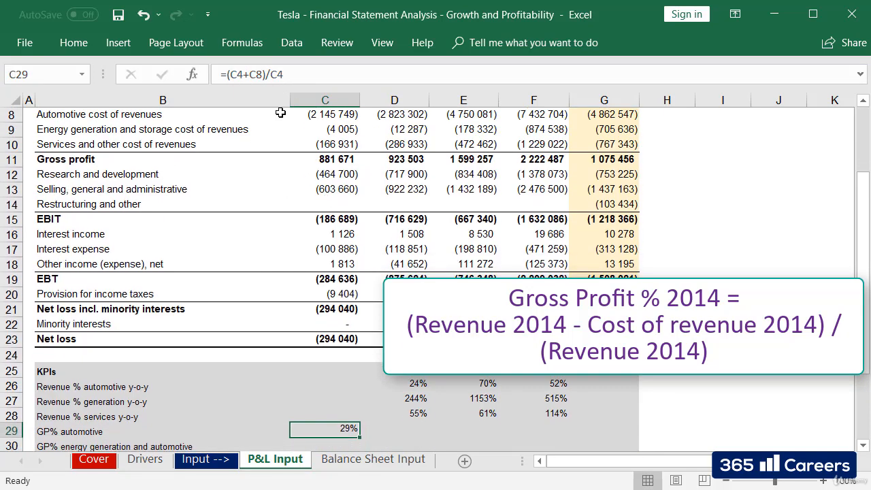
drag(229, 74, 263, 75)
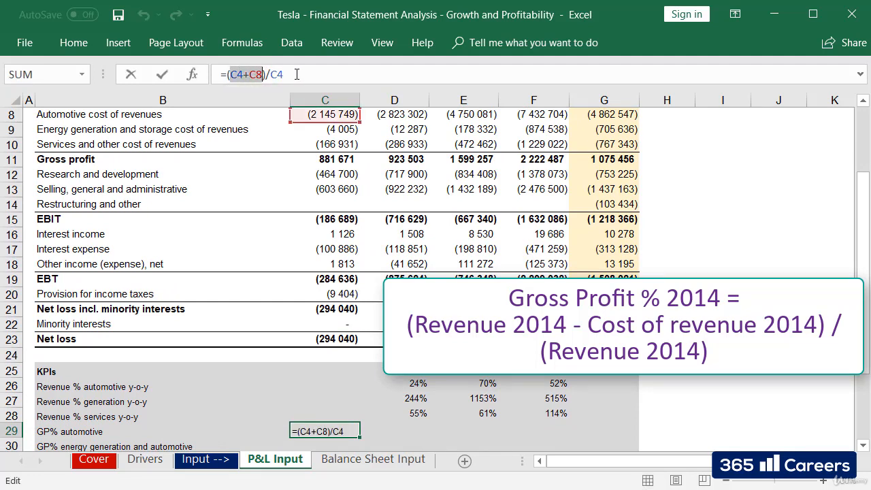
key(Escape)
drag(271, 74, 289, 75)
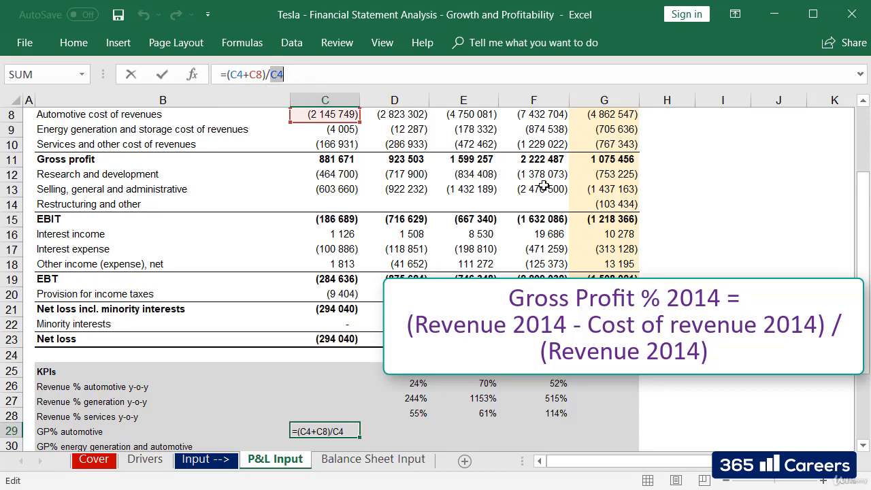
key(Escape)
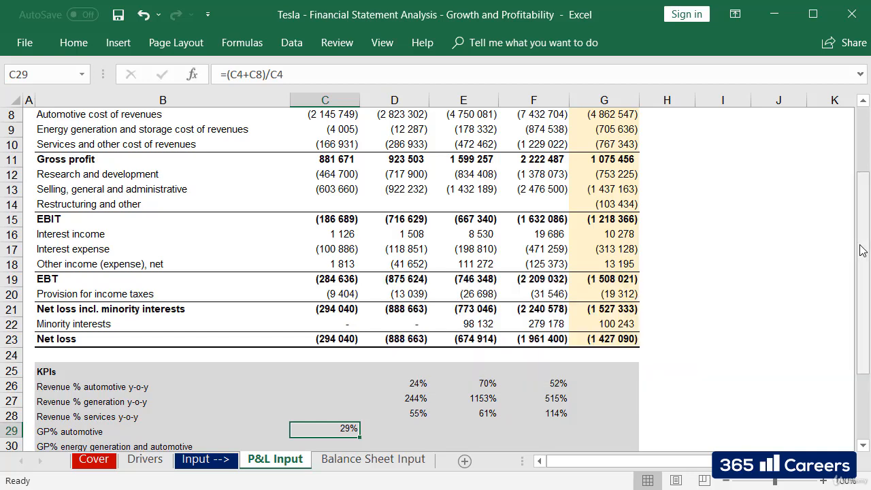
Copy the automotive GP% formula from C29 across all three GP% rows for 2014 to 2018 H1 (C29:G31).
drag(864, 235, 863, 294)
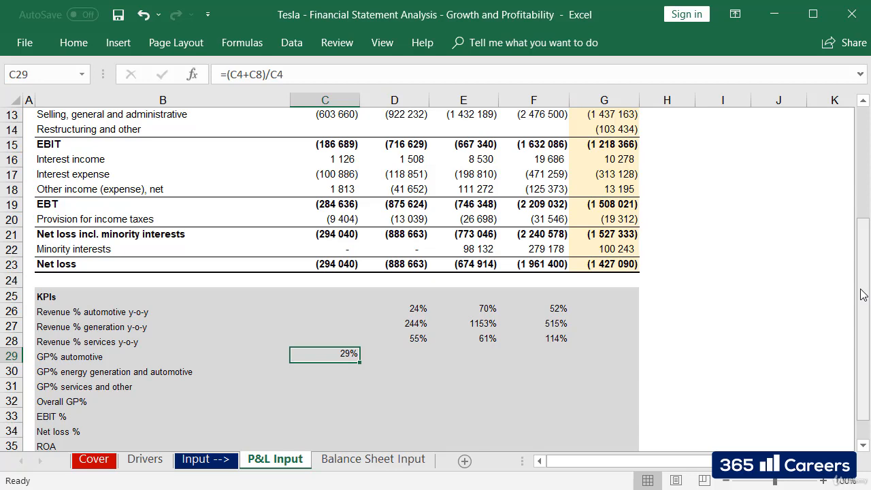
key(ctrl+c)
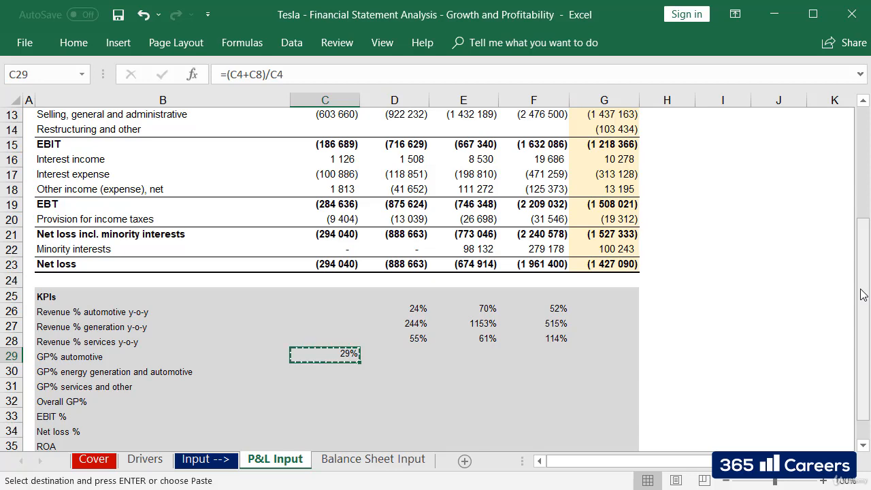
key(shift+Down)
key(shift+Down)
key(shift+Right)
key(shift+Right)
key(shift+Right)
key(shift+Right)
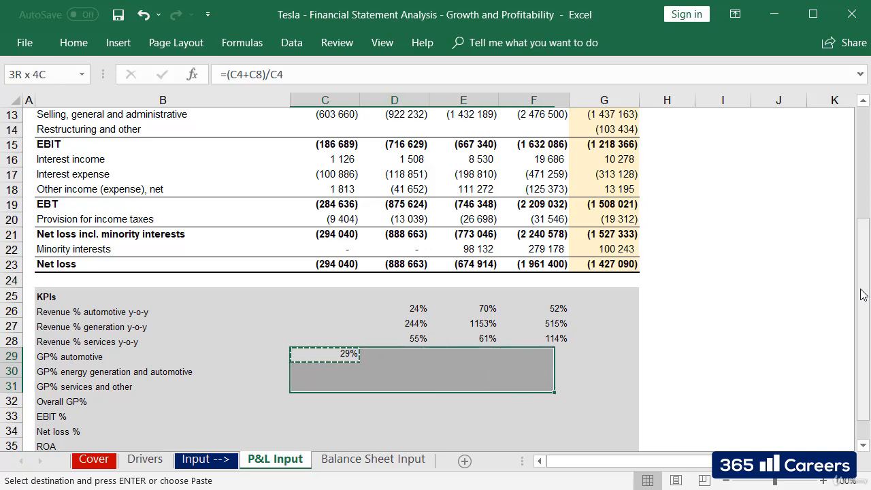
key(ctrl+v)
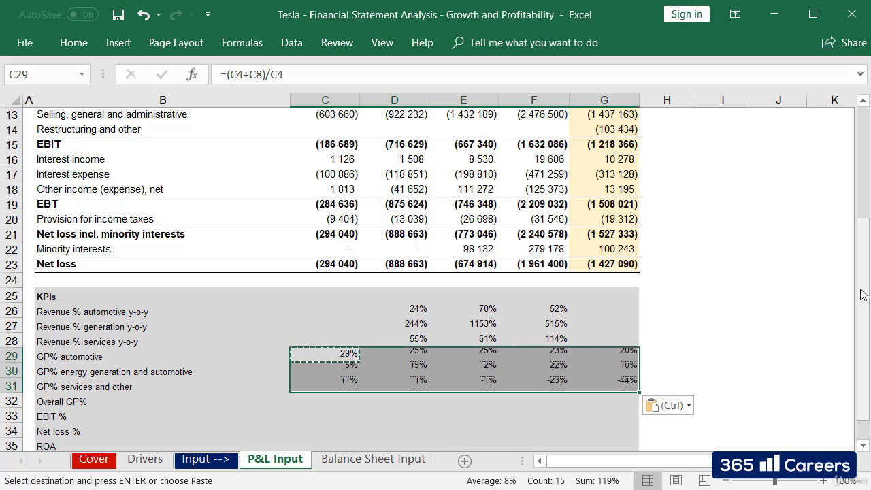
key(Escape)
Review the automotive GP% row from 2014 to 2018 H1, focusing on 2017 and 2018 H1 (F29:G29).
key(Down)
key(Down)
key(Down)
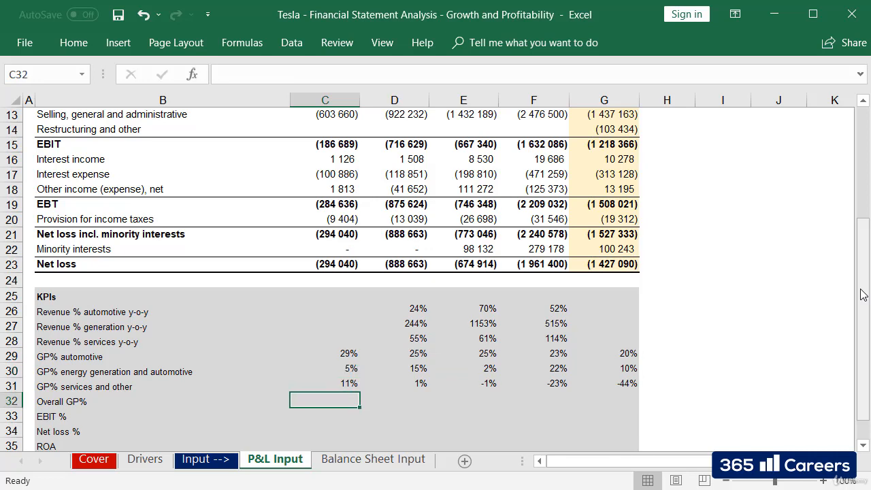
key(Up)
key(Up)
key(Up)
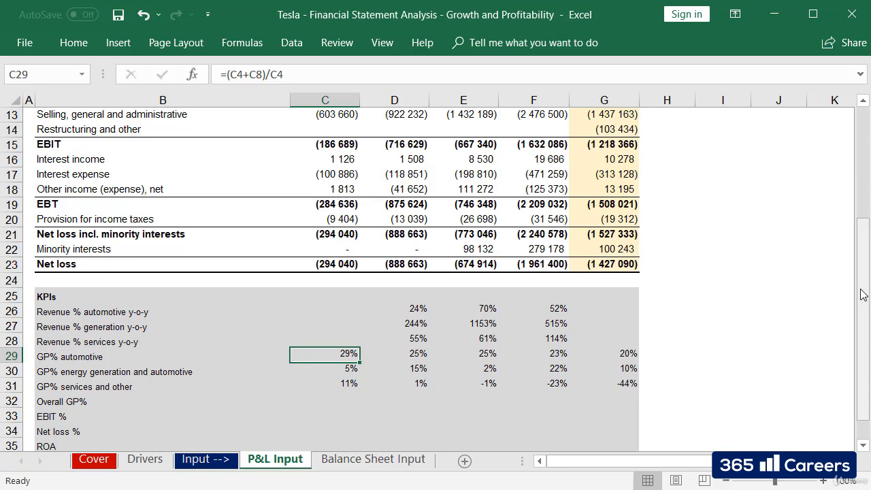
key(shift+Right)
key(shift+Right)
key(shift+Right)
key(shift+Right)
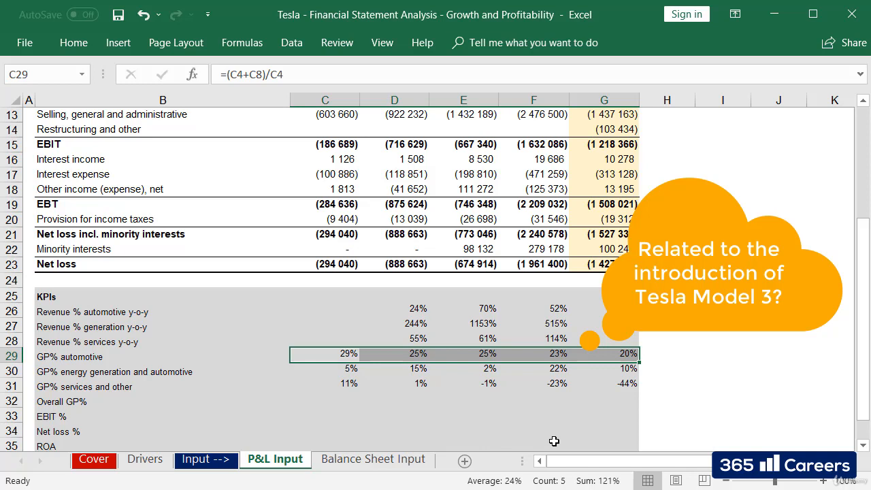
key(Right)
key(Right)
key(Right)
key(shift+Right)
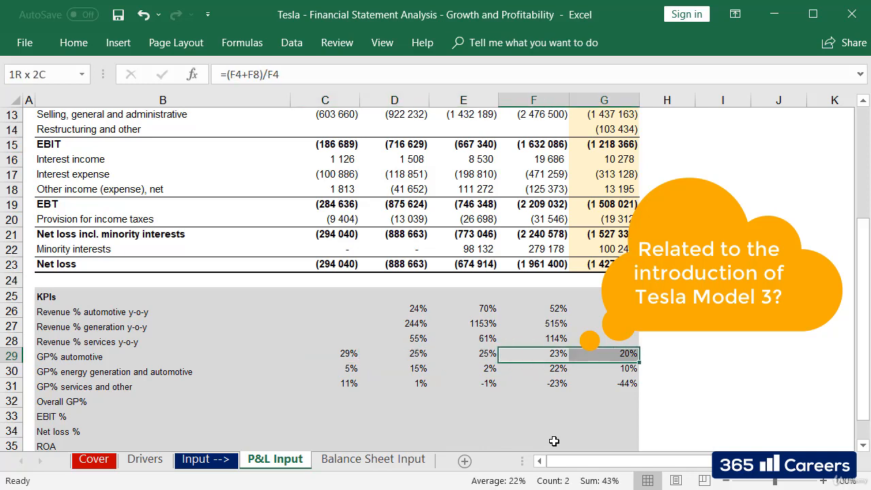
key(ctrl+v)
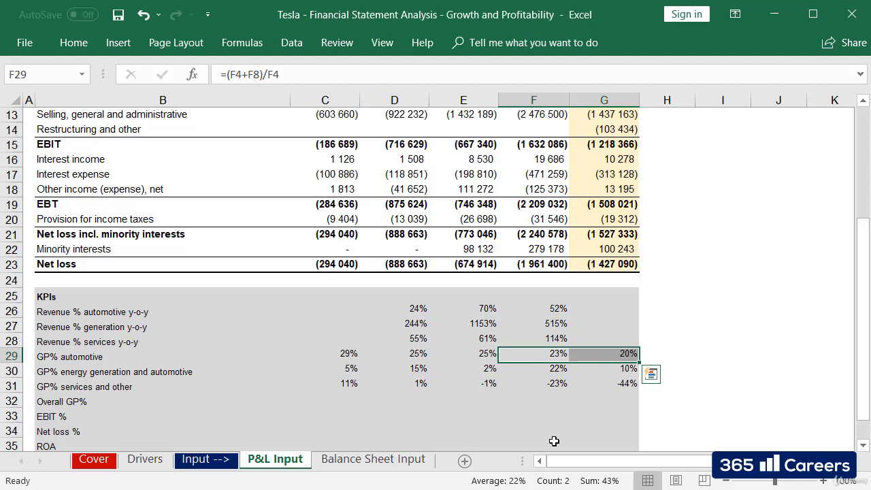
Review the energy generation and services GP% rows across all periods (C30:G31), returning to the 2017 energy generation margin.
key(Down)
key(Right)
key(shift+Left)
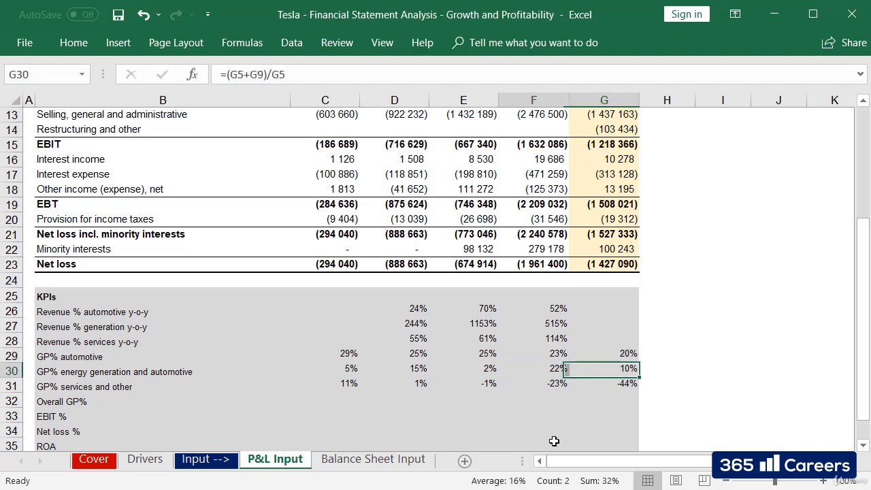
key(shift+Left)
key(shift+Left)
key(shift+Left)
key(shift+Down)
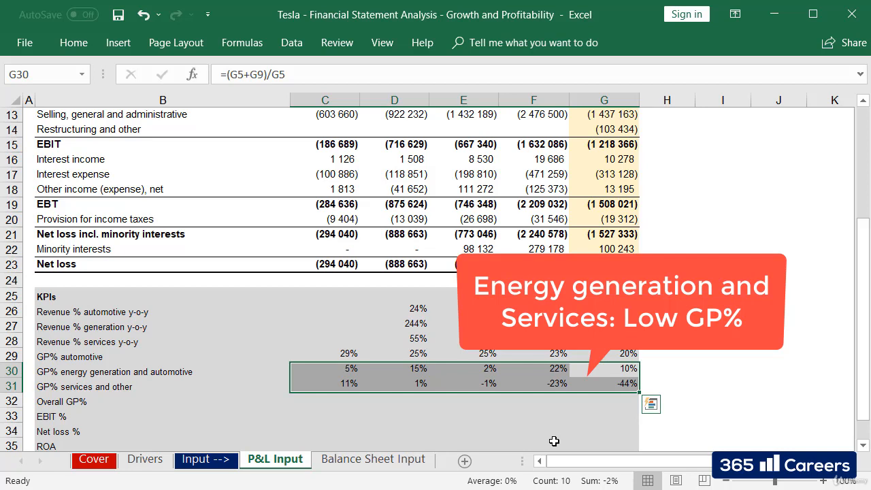
key(Right)
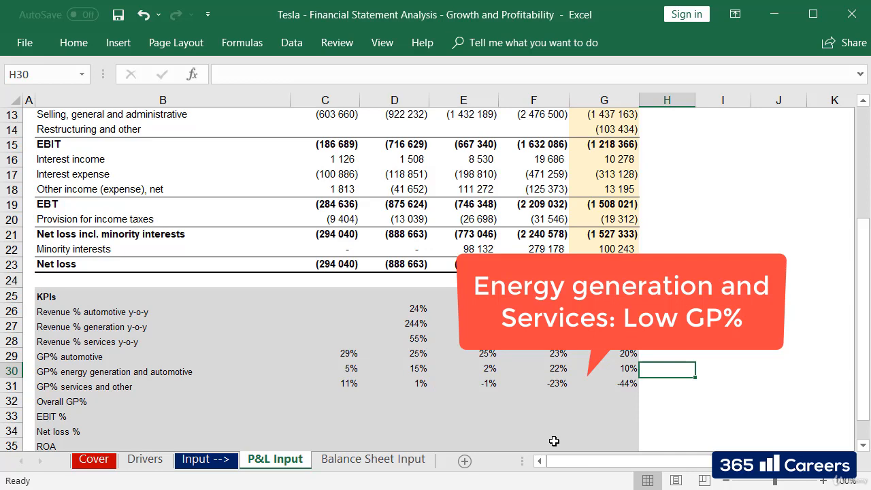
key(Left)
key(Left)
key(Left)
key(Left)
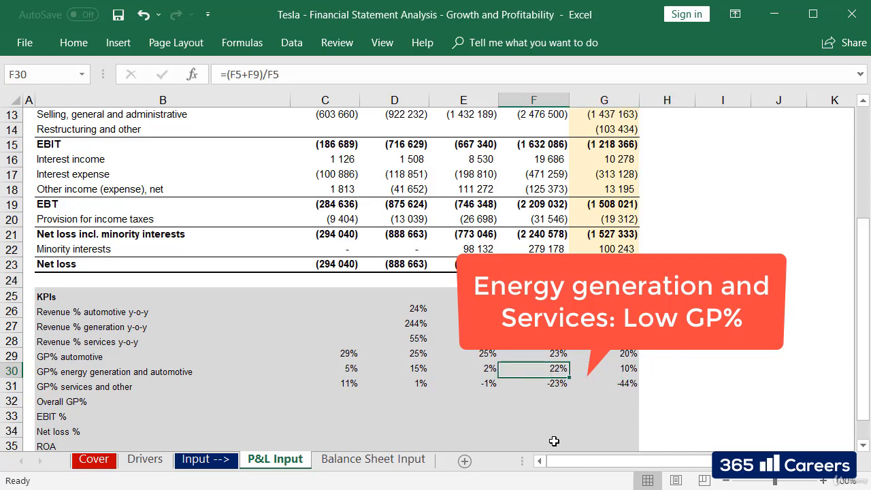
Review the services and other GP% row, focusing on 2016 to 2018 H1 (E31:G31).
key(Down)
key(Right)
key(Right)
key(Right)
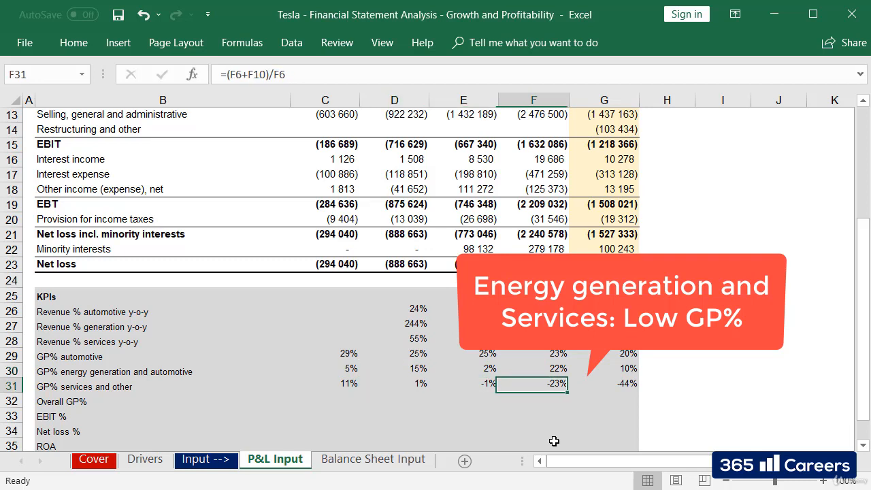
key(shift+Left)
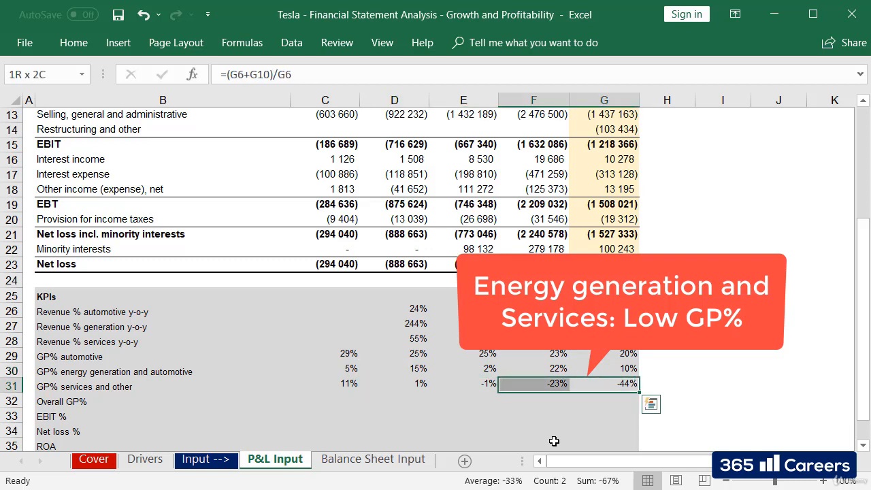
key(shift+Left)
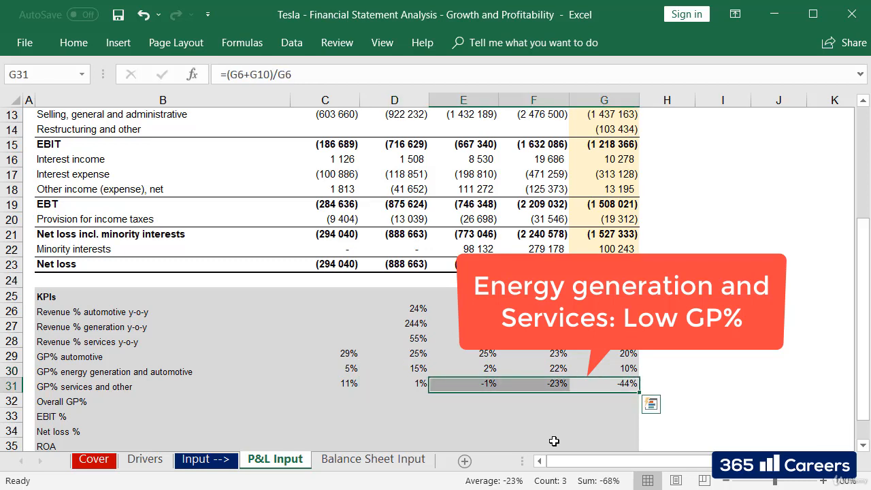
key(shift+Right)
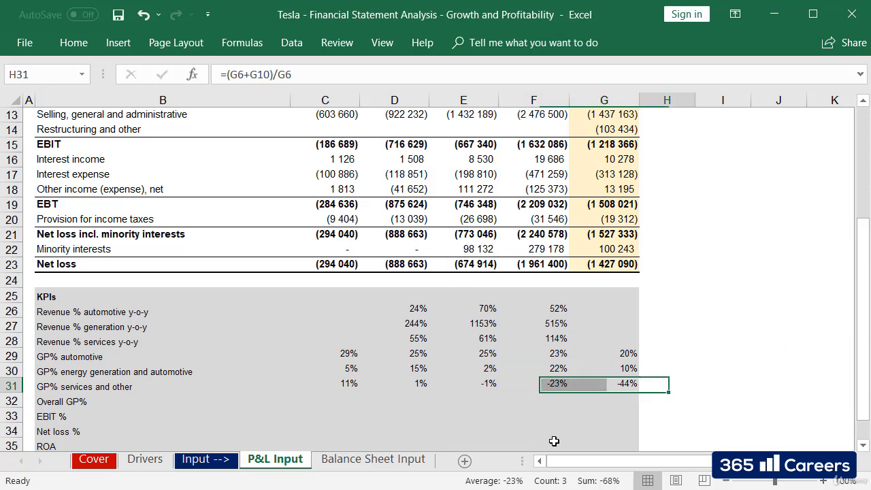
key(shift+Right)
key(Left)
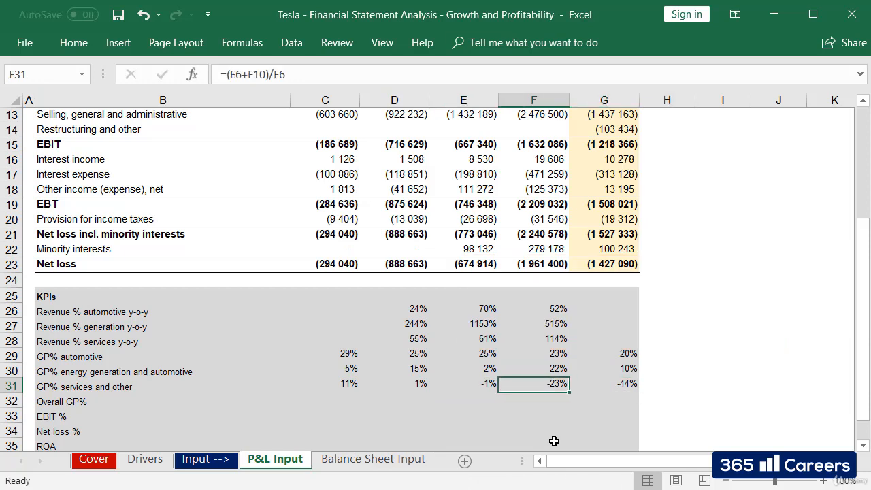
key(Right)
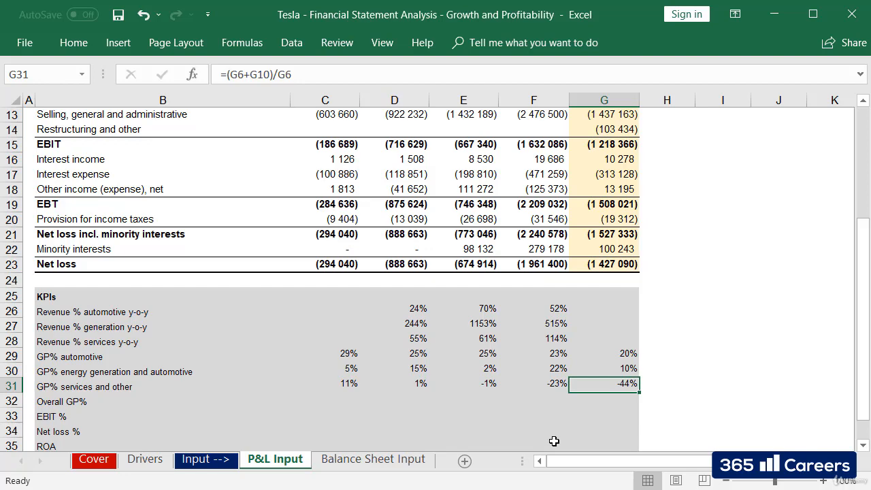
Calculate the 2014 overall GP% in C32 by dividing gross profit by total revenues, using the formula =C11/C7.
key(Left)
key(Left)
key(Left)
key(Down)
key(Left)
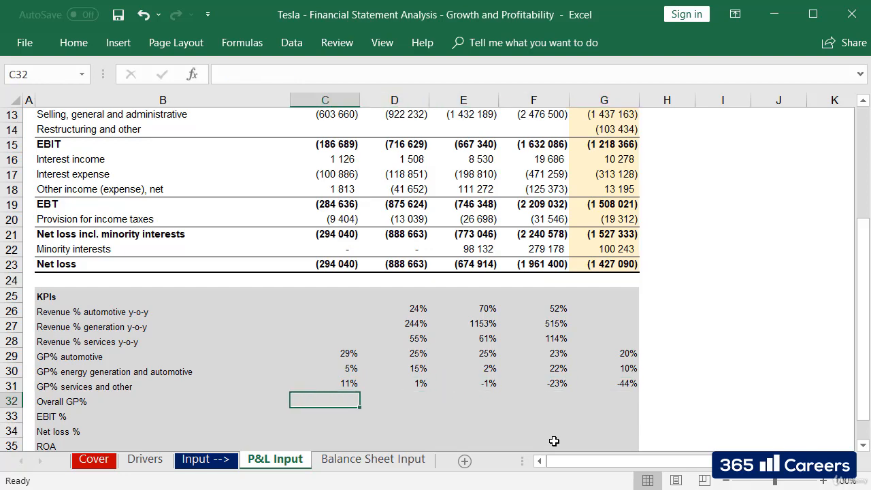
text(=)
key(Up)
key(Up)
key(Up)
key(Up)
key(Up)
key(Up)
key(Up)
key(Up)
key(Up)
key(Up)
key(Up)
key(Up)
key(Up)
key(Up)
key(Up)
key(Up)
key(Up)
key(Up)
key(Up)
key(Up)
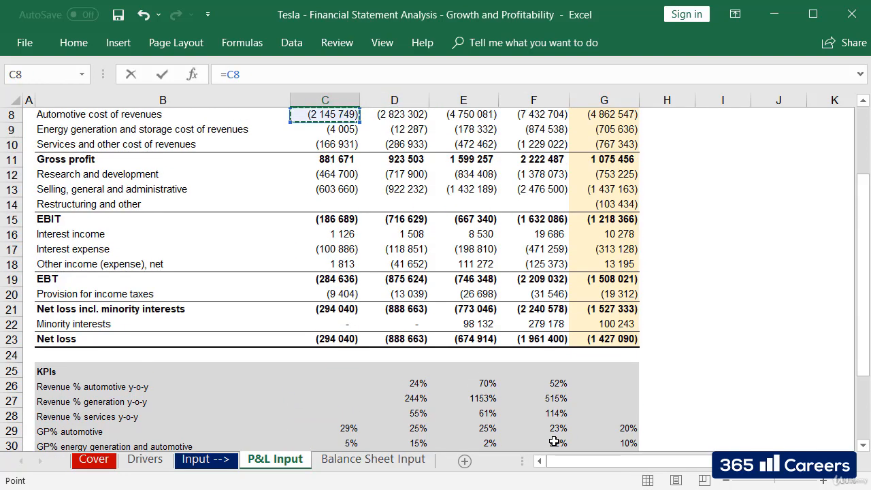
key(Up)
key(Down)
key(Down)
key(Down)
key(Down)
text(/)
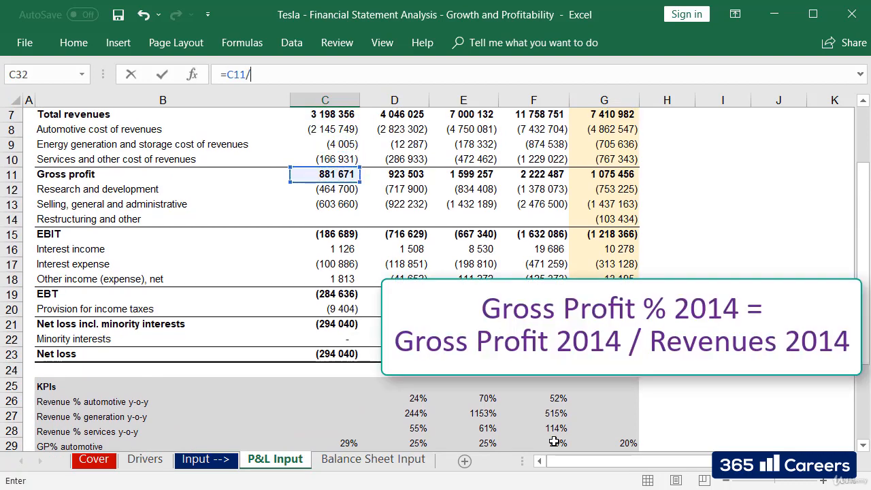
key(Up)
key(Up)
key(Up)
key(Up)
key(Up)
key(Up)
key(Up)
key(Up)
key(Up)
key(Up)
key(Up)
key(Up)
key(Up)
key(Up)
key(Up)
key(Up)
key(Up)
key(Up)
key(Up)
key(Up)
key(Up)
key(Up)
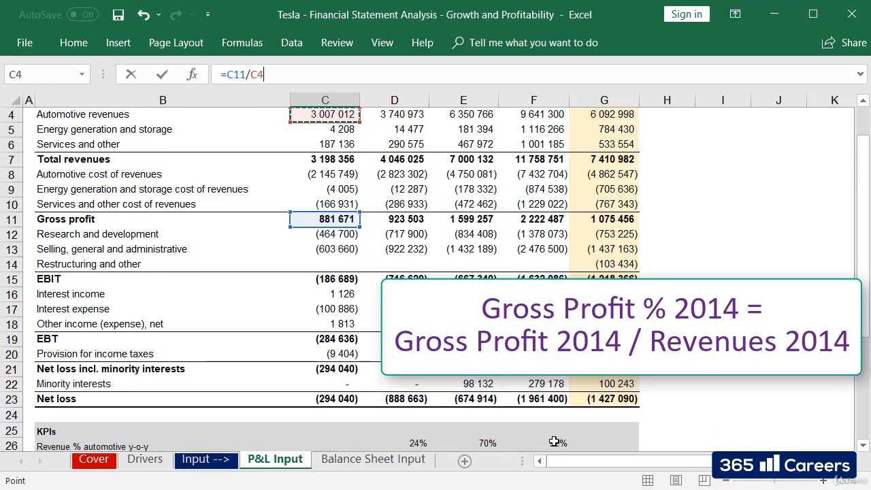
key(Down)
key(Down)
key(Down)
key(Return)
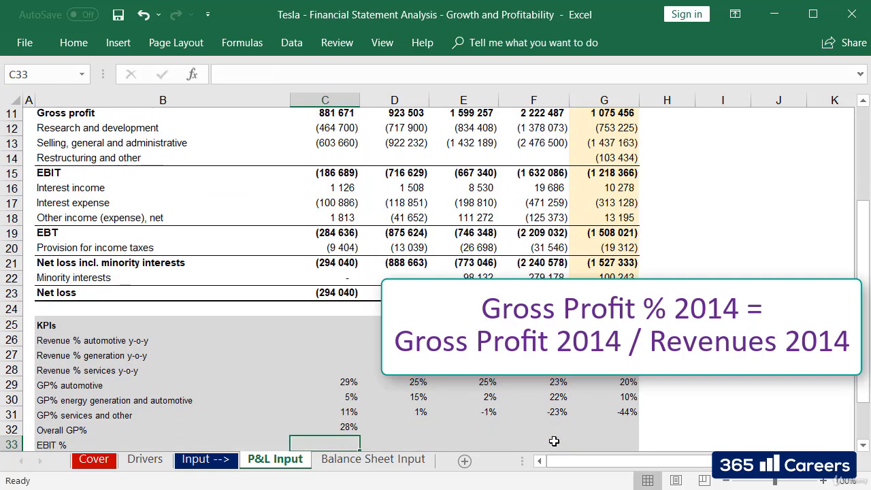
Copy the overall GP% formula from C32 across the row to 2018 H1 (C32:G32).
key(Up)
key(ctrl+c)
key(shift+Right)
key(shift+Right)
key(shift+Right)
key(shift+Right)
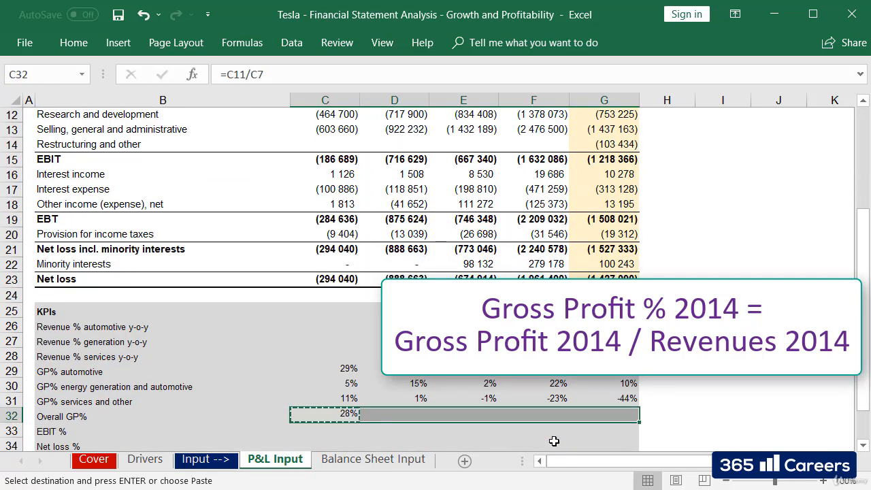
key(ctrl+v)
key(Escape)
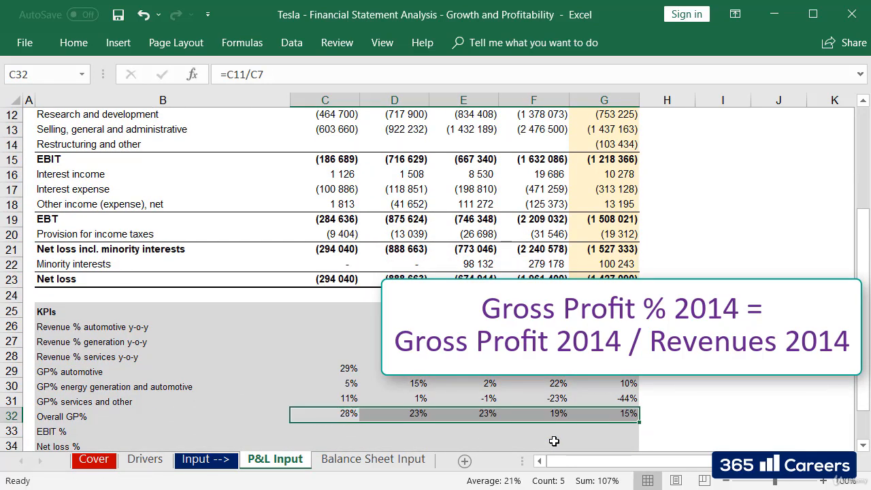
Review the overall GP% row period by period from 2015 to 2018 H1 (D32:G32), returning to 2014.
key(Right)
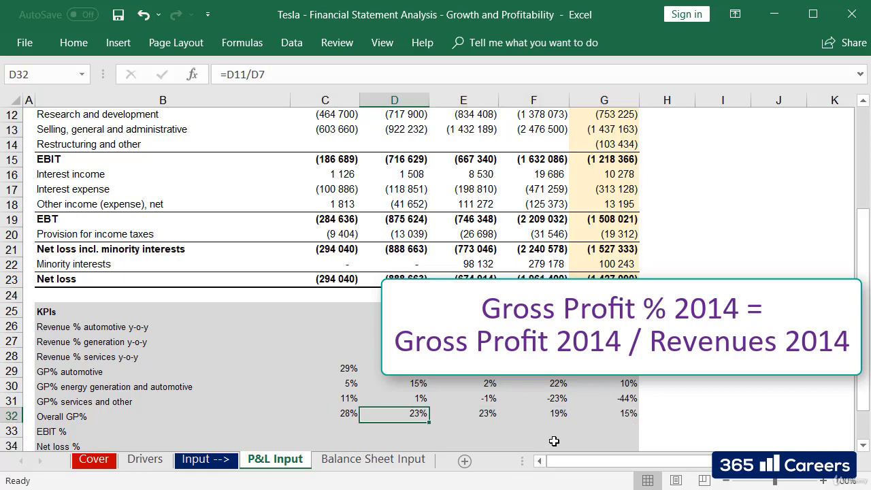
key(Right)
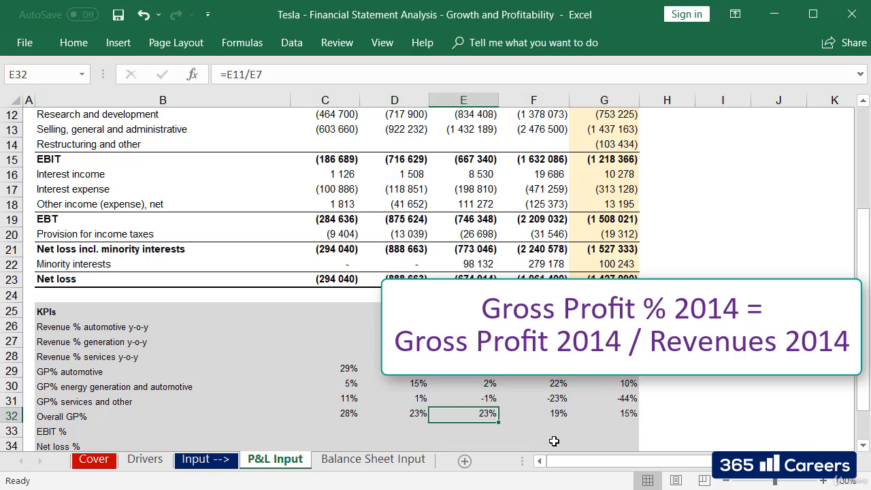
key(Right)
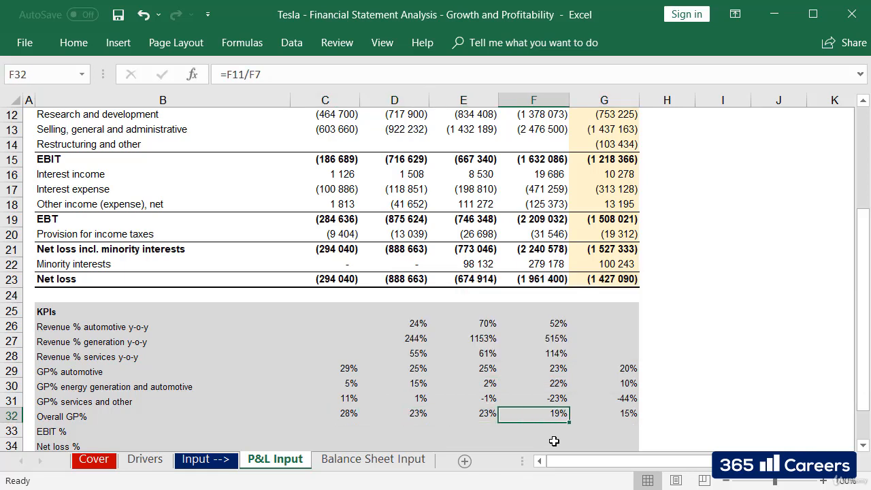
key(Right)
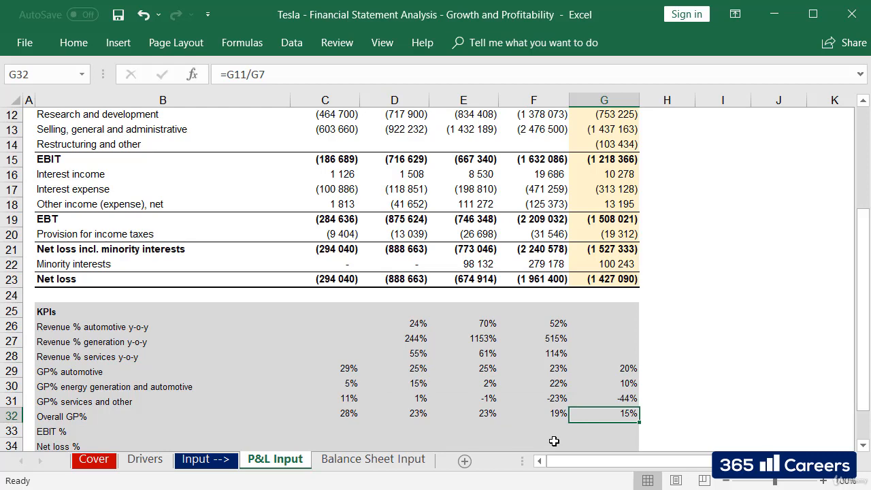
key(Left)
key(Left)
key(Left)
key(Left)
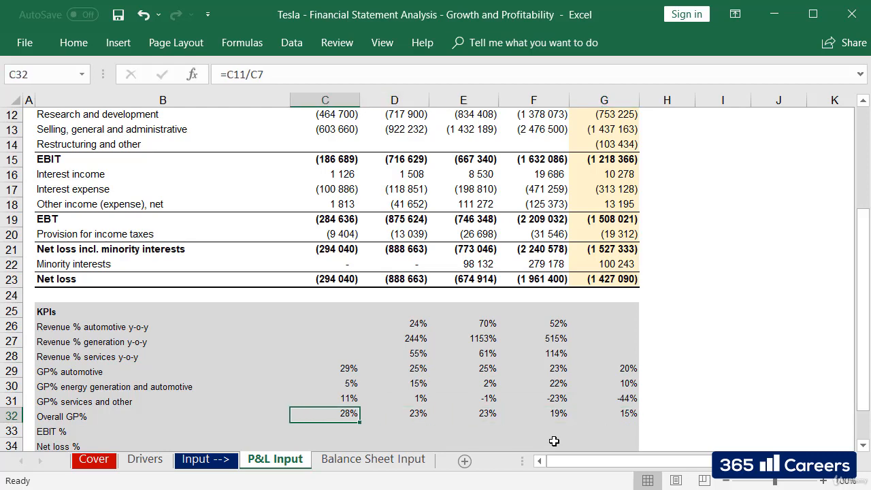
Calculate the 2014 EBIT % in C33 by dividing EBIT by total revenues, using the formula =C15/C7.
key(Down)
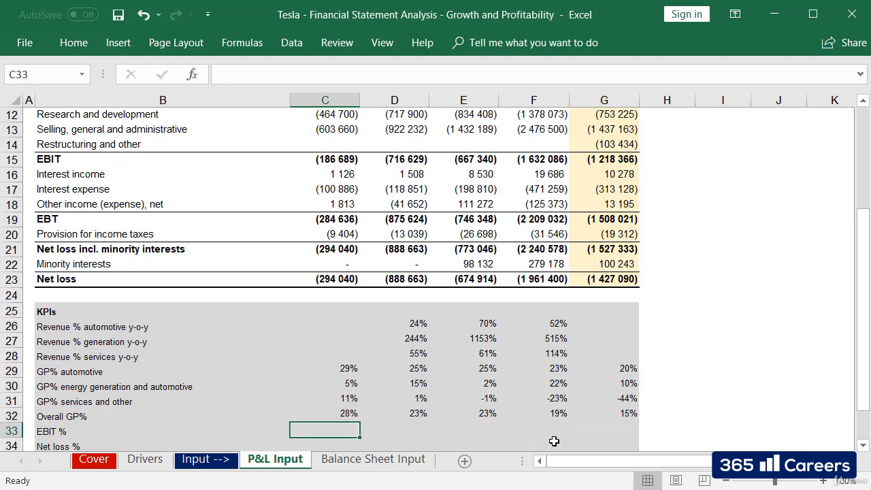
text(=)
drag(859, 270, 849, 189)
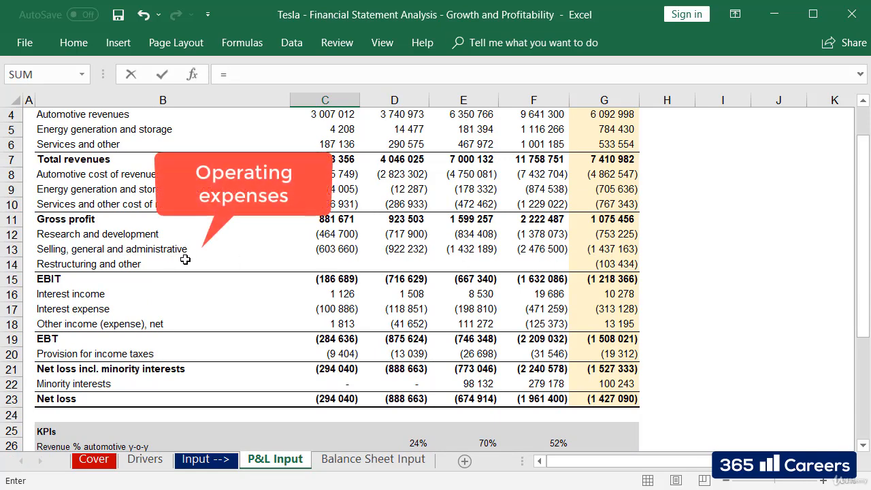
click(340, 280)
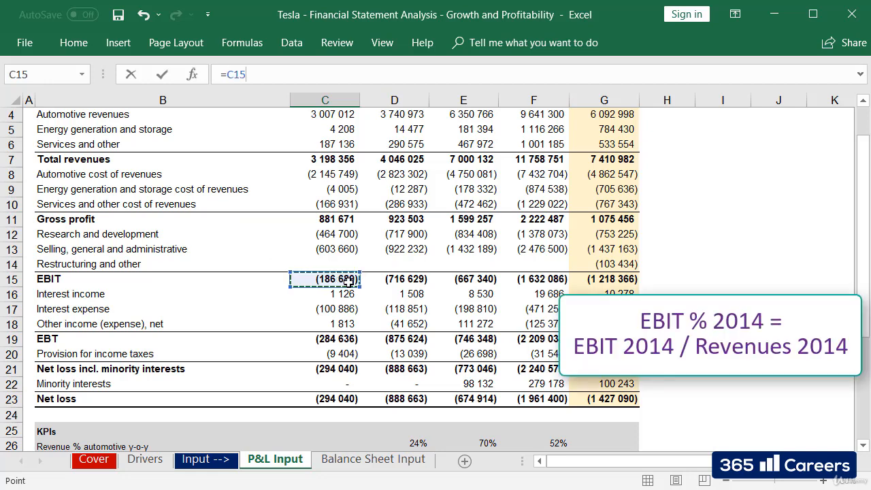
text(/)
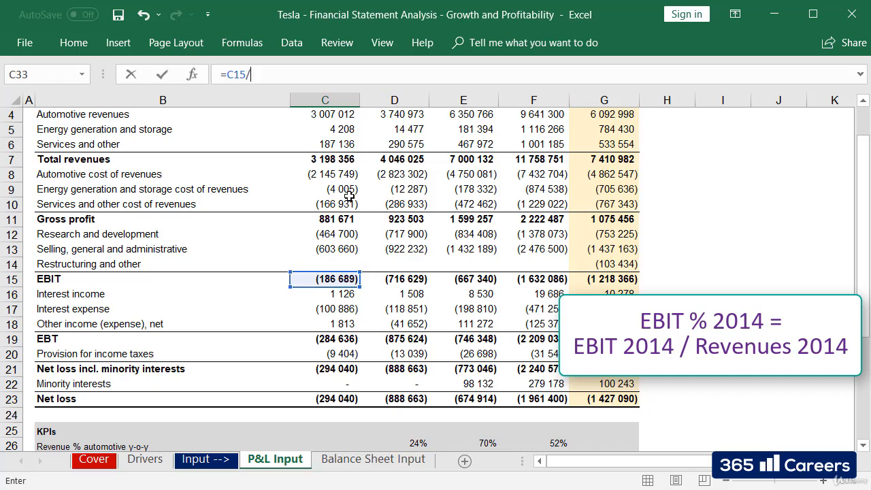
click(341, 159)
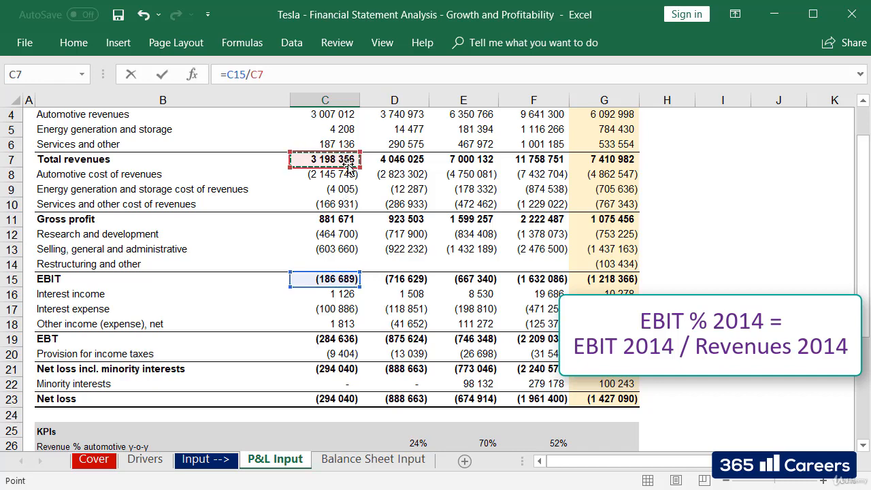
key(Return)
Copy the EBIT % formula from C33 to 2015 through 2018 H1 (D33:G33).
key(Up)
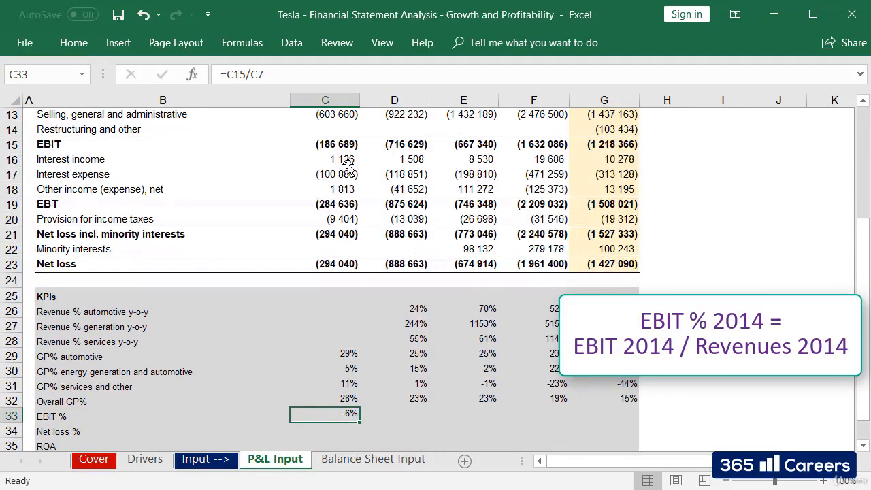
key(ctrl+c)
key(Right)
key(shift+Right)
key(shift+Right)
key(shift+Right)
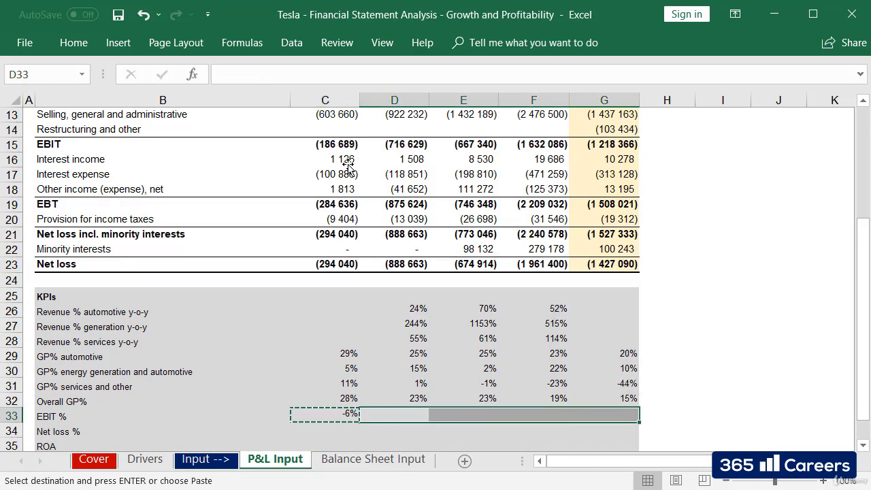
key(ctrl+v)
key(Escape)
key(Left)
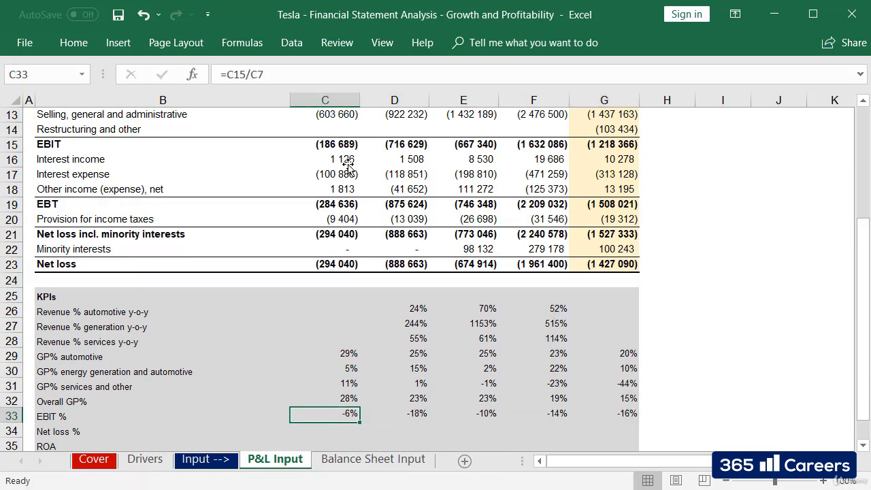
Review the EBIT % row across all periods (C33:G33) together with the gross profit and operating expense lines above it.
key(Right)
key(Right)
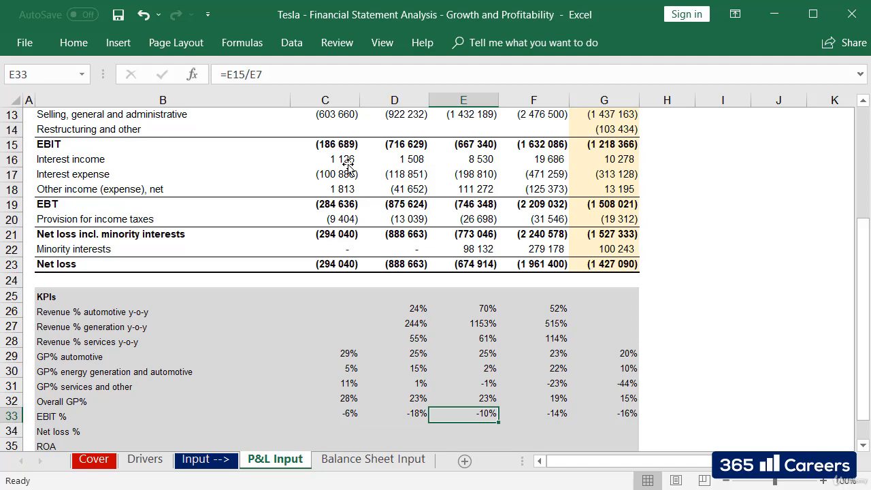
key(Right)
key(Right)
key(Left)
key(Left)
key(Left)
key(Left)
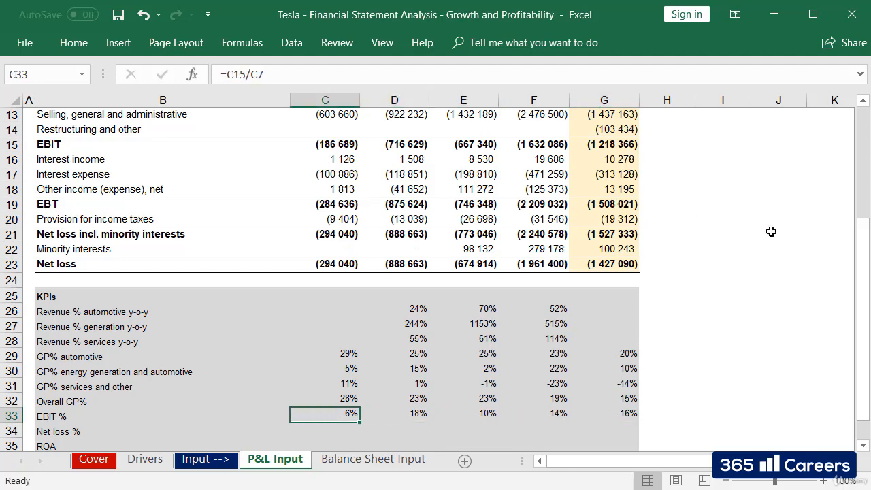
drag(866, 257, 865, 238)
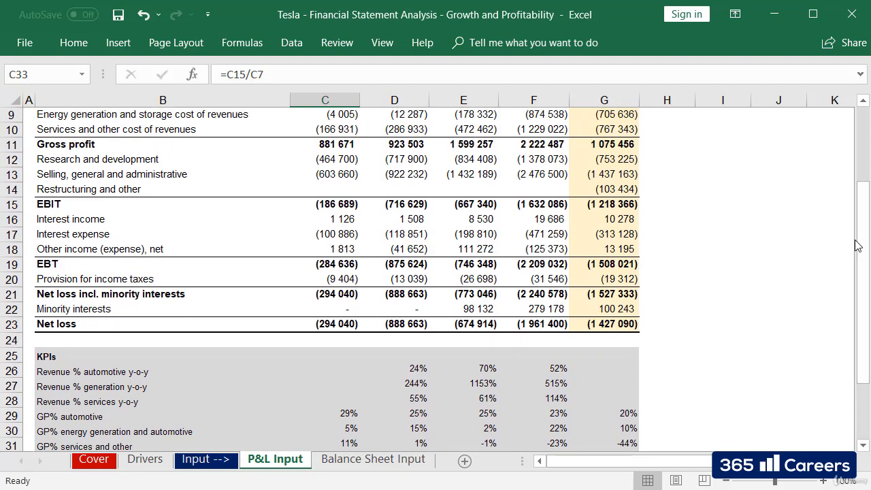
drag(863, 246, 867, 294)
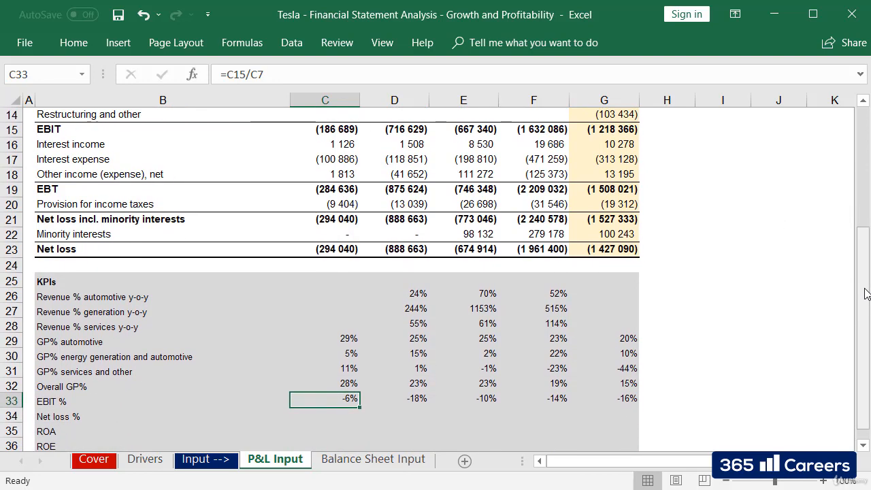
key(Right)
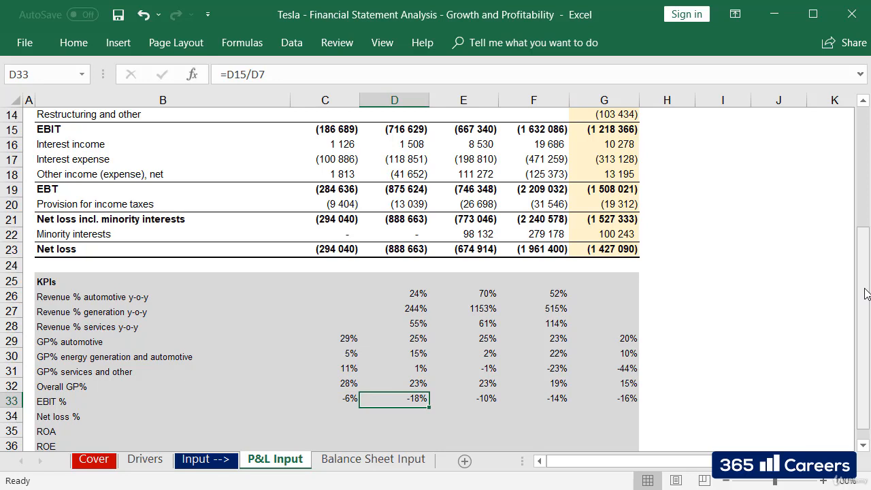
key(Right)
key(Right)
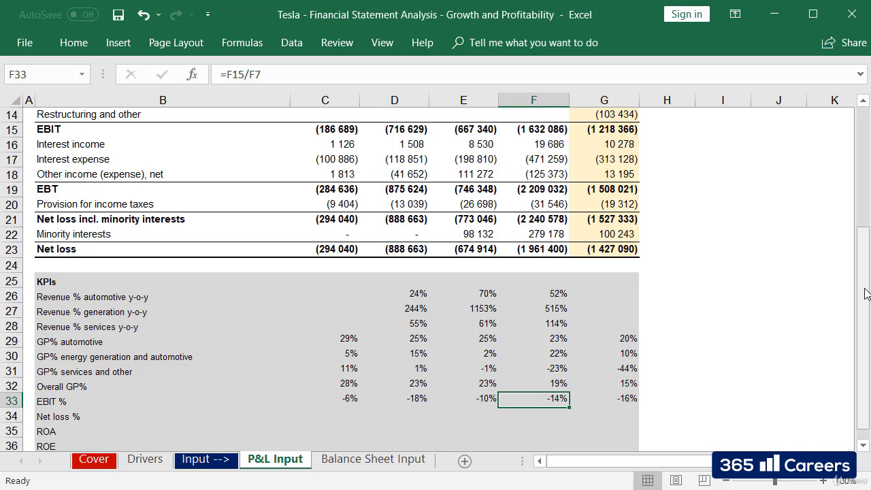
Calculate the 2014 net loss % in C34 by dividing net loss by total revenues, using the formula =C23/C7.
key(Down)
key(Left)
key(Left)
key(Left)
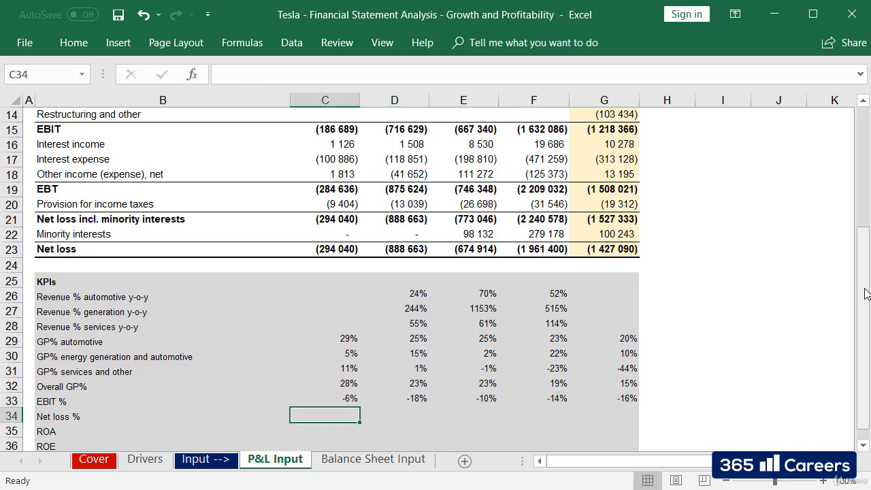
text(=)
key(Up)
key(Up)
key(Up)
key(Up)
key(Up)
key(Up)
key(Up)
key(Up)
key(Up)
key(Up)
key(Up)
key(Up)
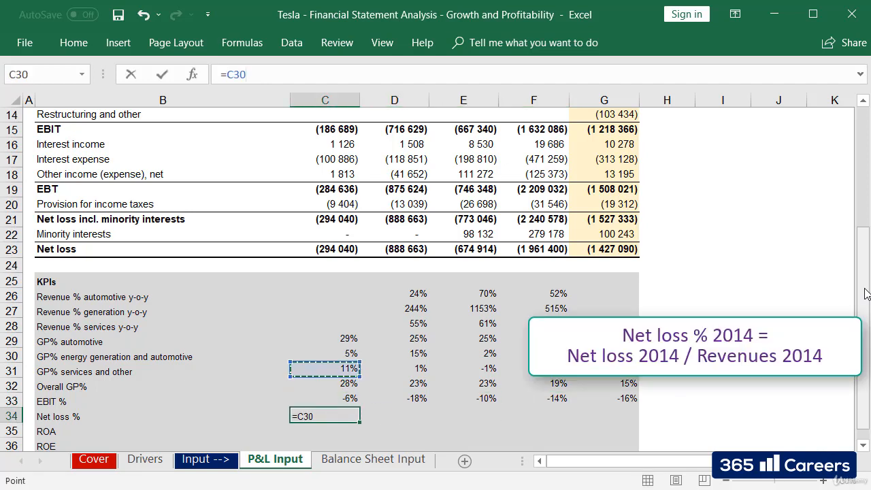
key(Down)
text(/)
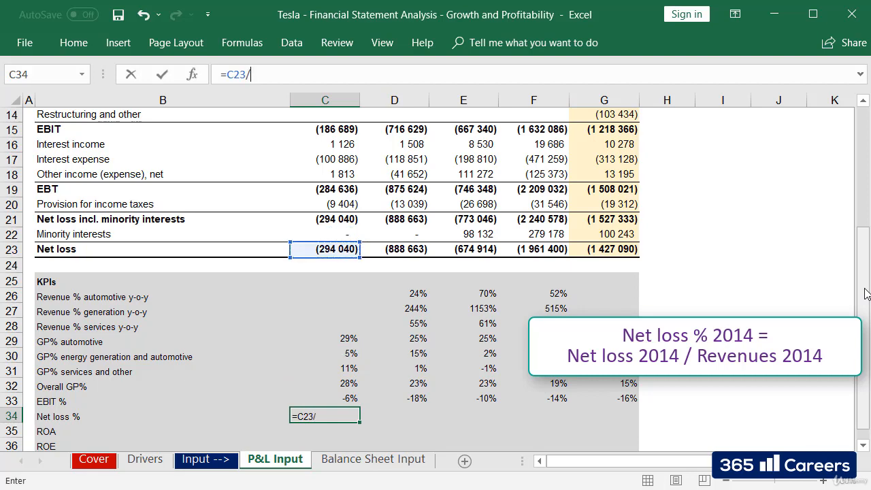
drag(865, 240, 848, 140)
click(331, 190)
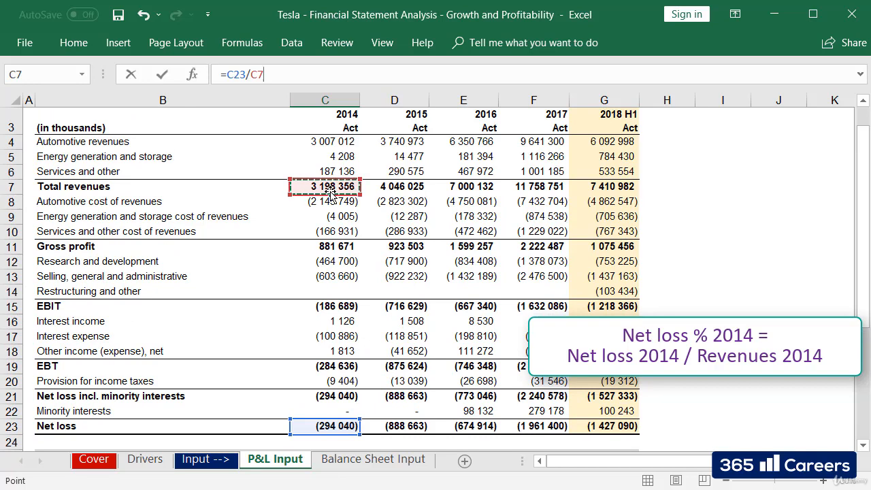
key(Return)
Copy the net loss % formula from C34 across to 2015 through 2018 H1 (D34:G34).
key(Up)
key(ctrl+c)
key(shift+Right)
key(shift+Right)
key(shift+Right)
key(shift+Right)
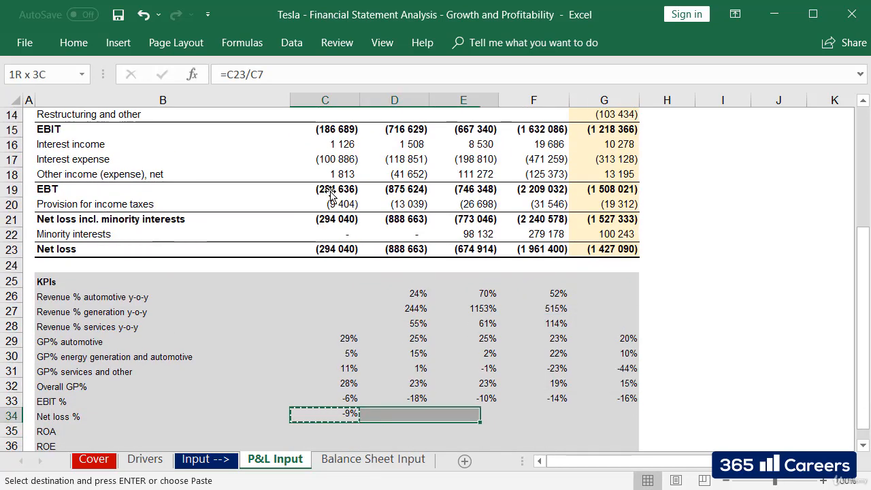
key(ctrl+v)
key(Escape)
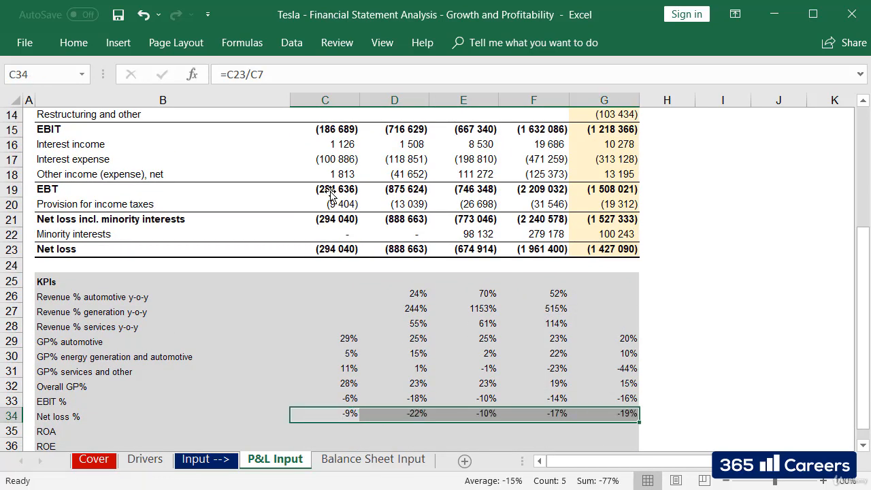
Review the net loss % row across the periods, together with the interest expense from 2014 to 2017 (C17:F17).
key(Right)
key(Right)
key(Right)
key(Right)
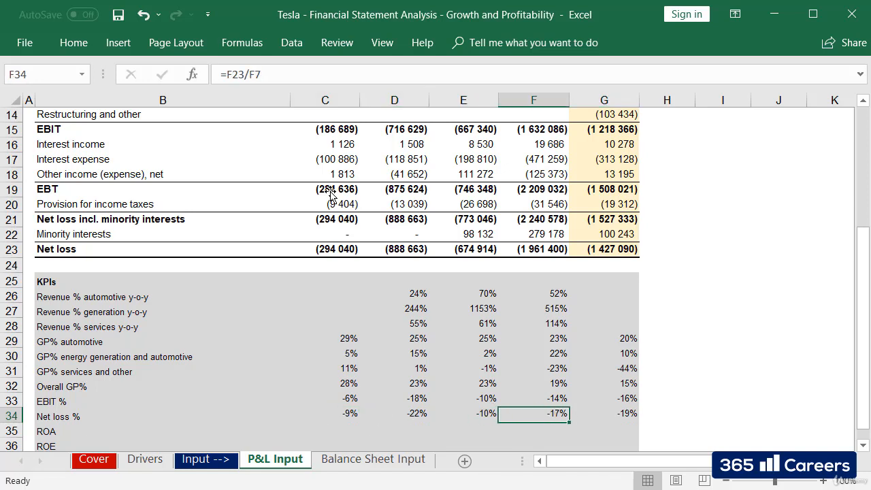
key(Left)
key(Left)
key(Left)
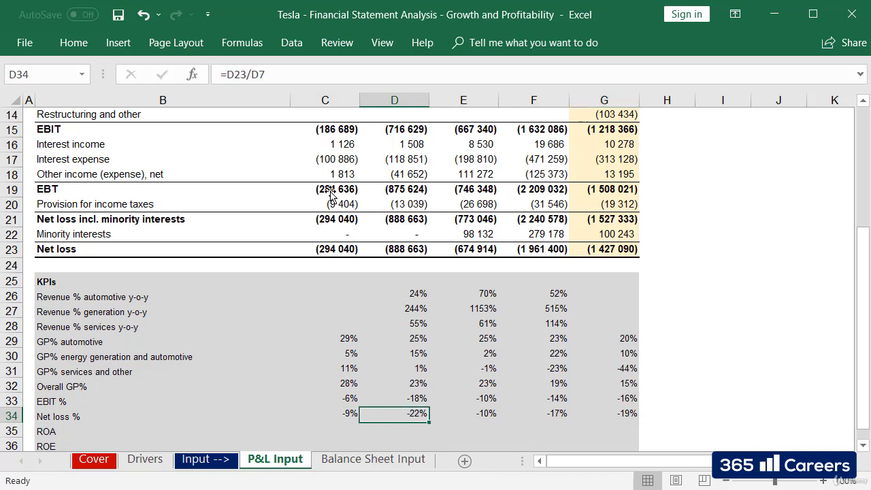
key(Left)
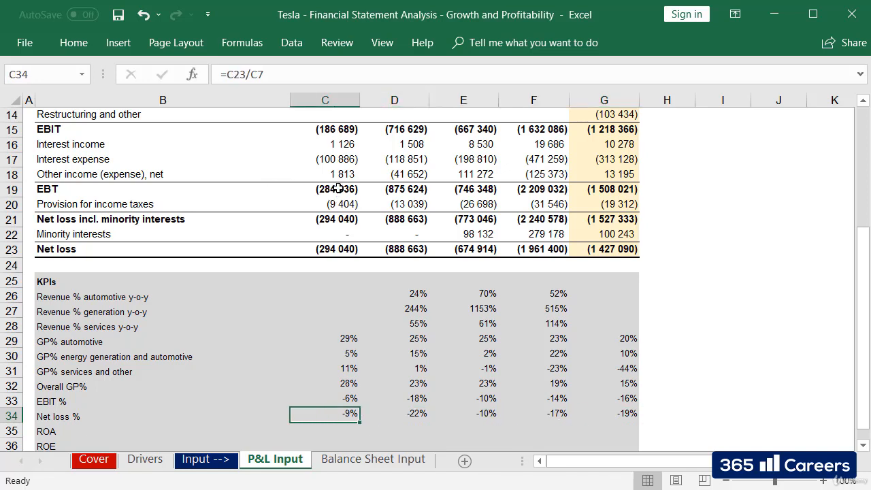
click(339, 159)
click(400, 158)
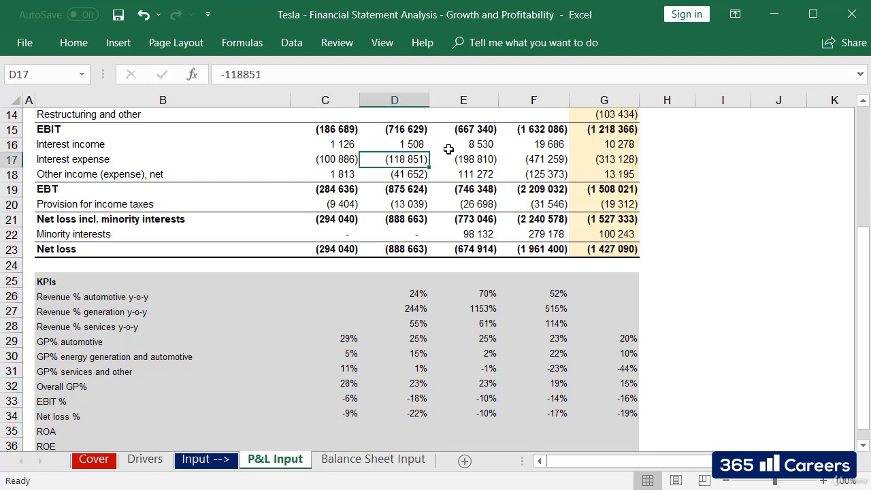
click(468, 158)
click(521, 159)
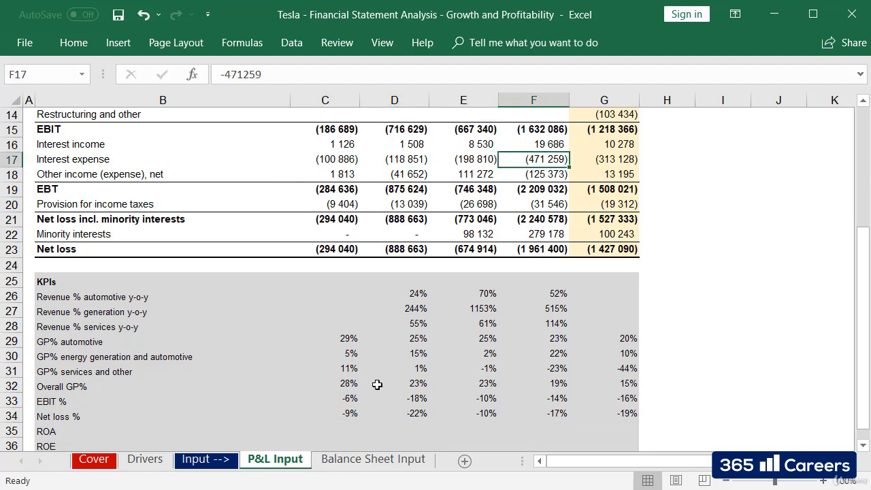
Calculate the 2014 ROA in C35 by dividing net loss by total assets, using =C23/'Balance Sheet Input'!C17.
click(345, 433)
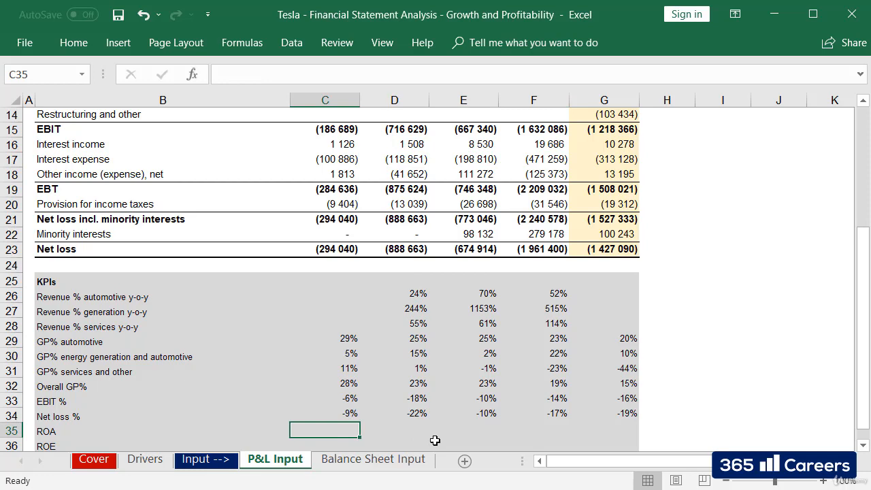
text(=)
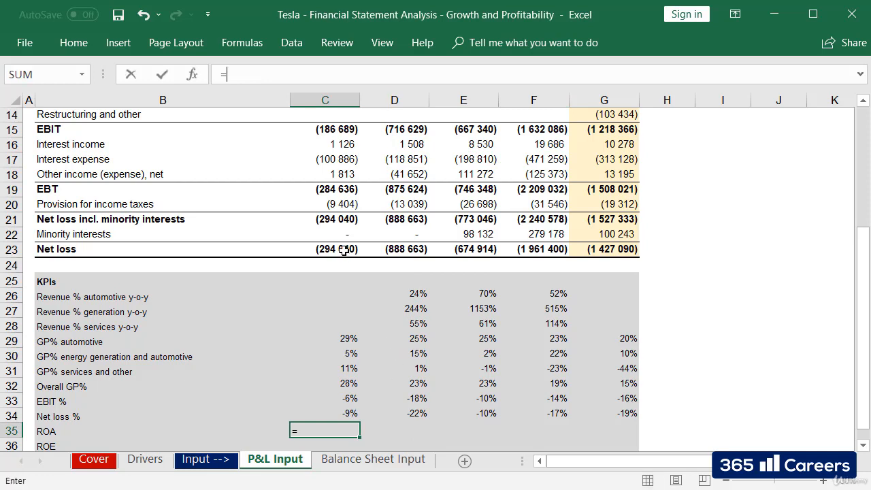
click(344, 249)
text(/)
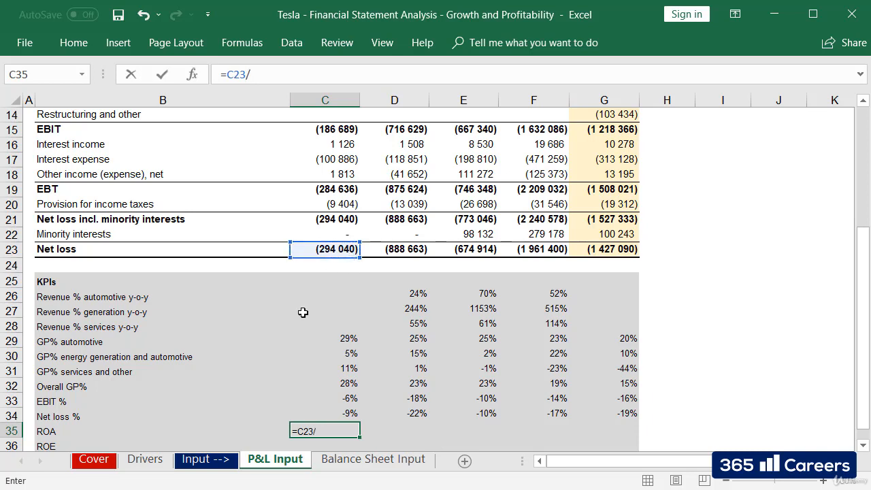
click(375, 460)
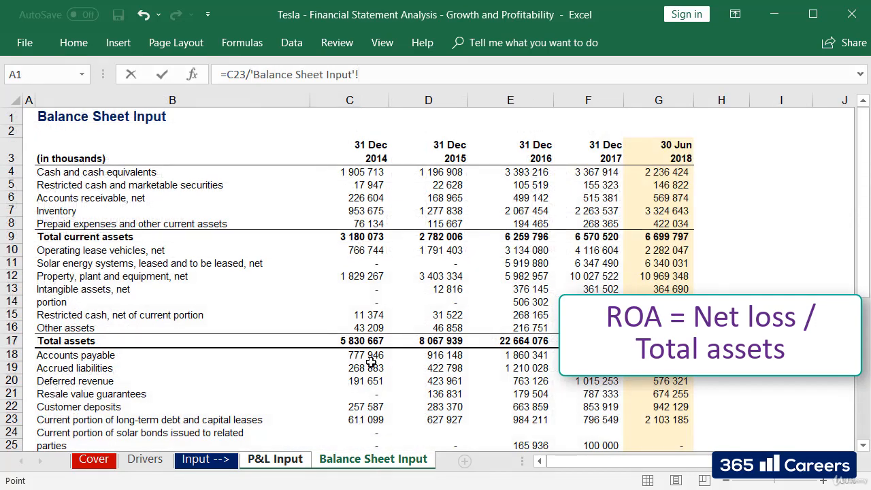
click(361, 341)
key(Return)
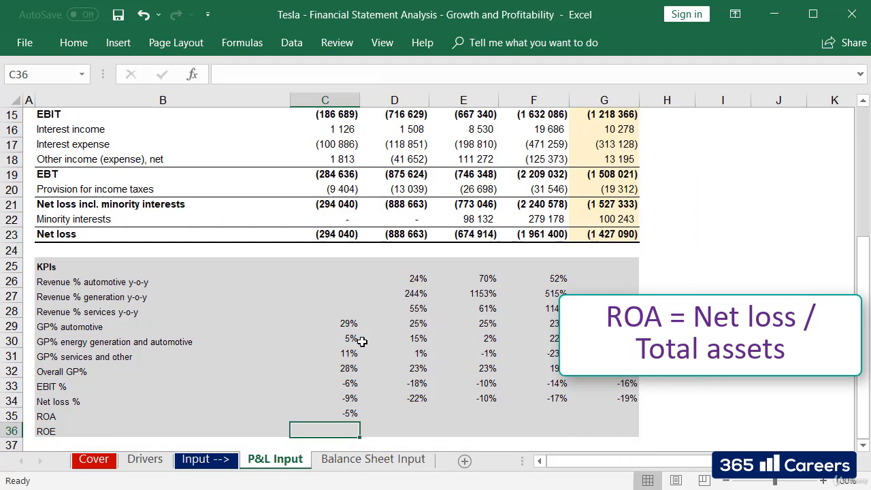
Calculate the 2014 ROE in C36 by dividing net loss (C23) by the 2014 equity from the Balance Sheet Input sheet.
text(=)
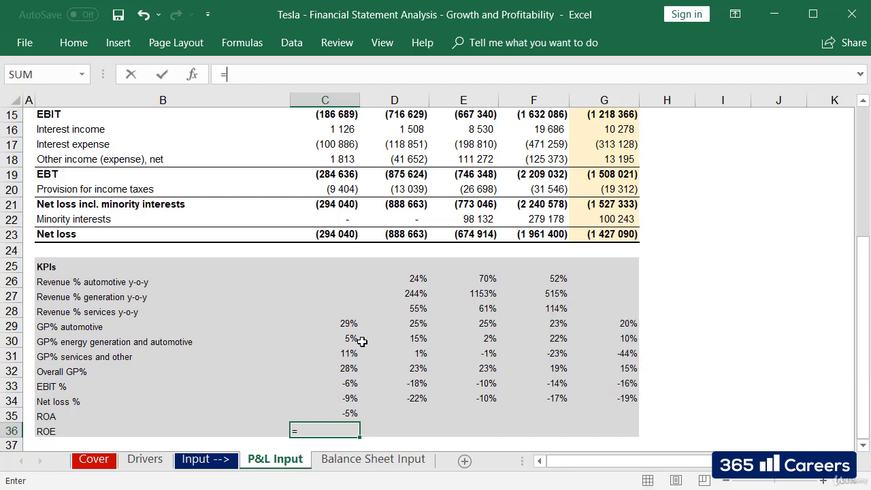
click(337, 232)
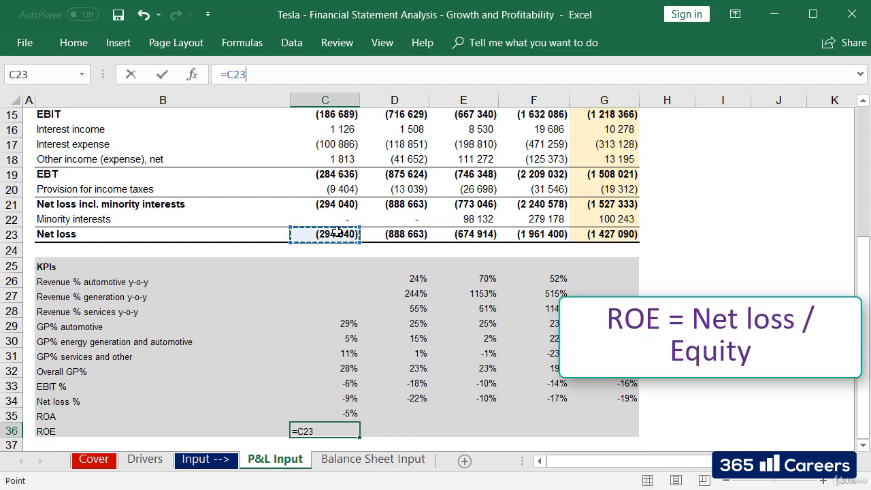
text(/)
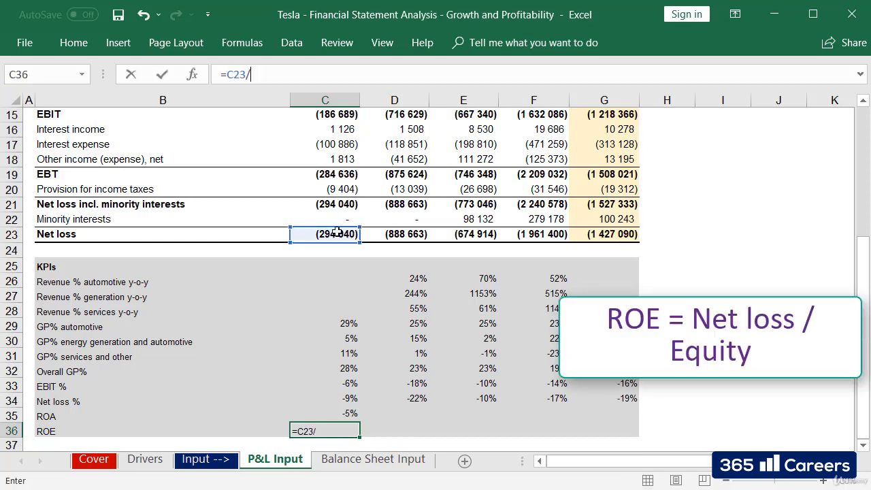
click(374, 459)
click(374, 393)
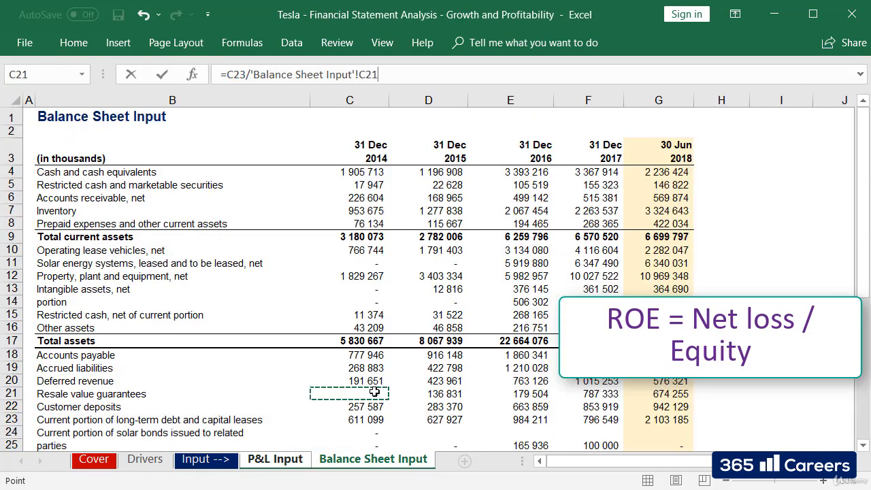
key(Down)
key(Down)
key(Down)
key(Down)
key(Down)
key(Down)
key(Down)
key(Down)
key(Down)
key(Down)
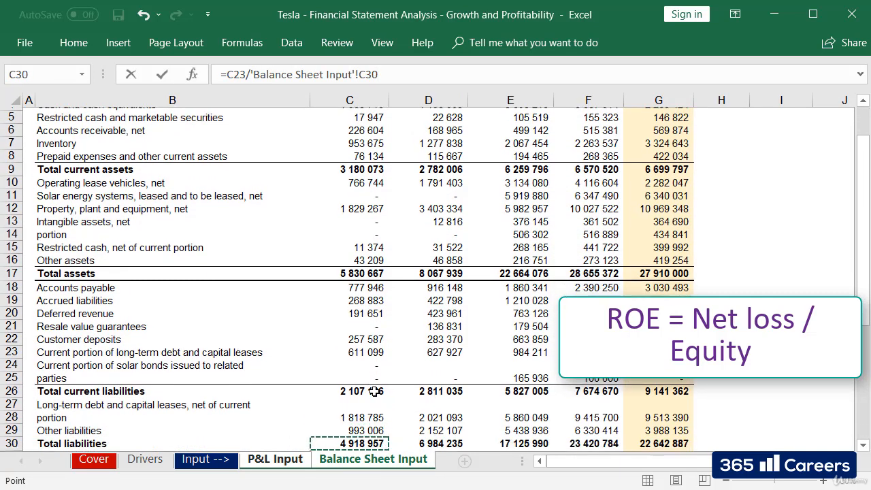
key(Down)
key(Up)
key(Return)
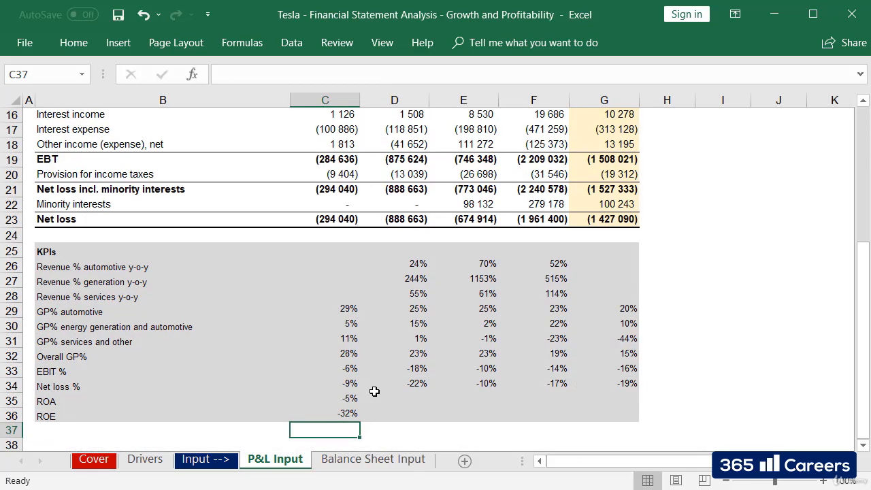
Copy the ROA and ROE formulas from C35:C36 to 2015 through 2018 H1 (D35:G36).
key(Up)
key(Up)
key(shift+Down)
key(ctrl+c)
key(Right)
key(shift+Down)
key(shift+Right)
key(shift+Right)
key(shift+Right)
key(shift+Right)
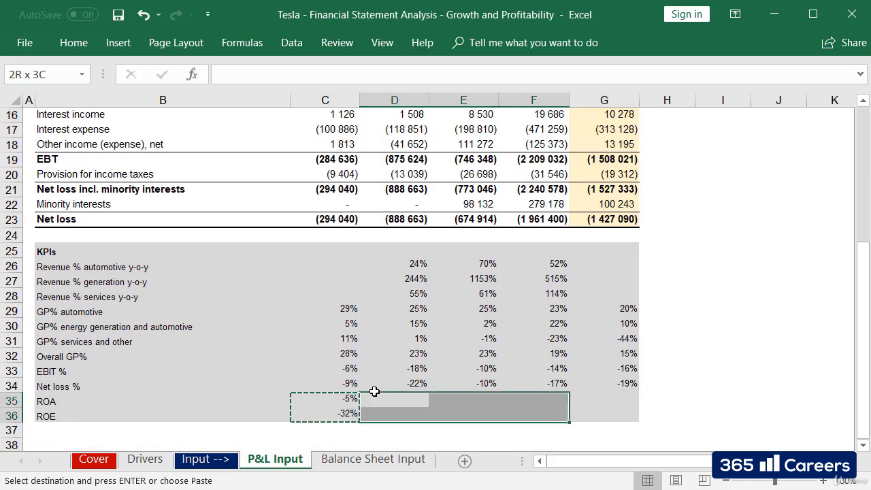
key(shift+Left)
key(ctrl+v)
key(Escape)
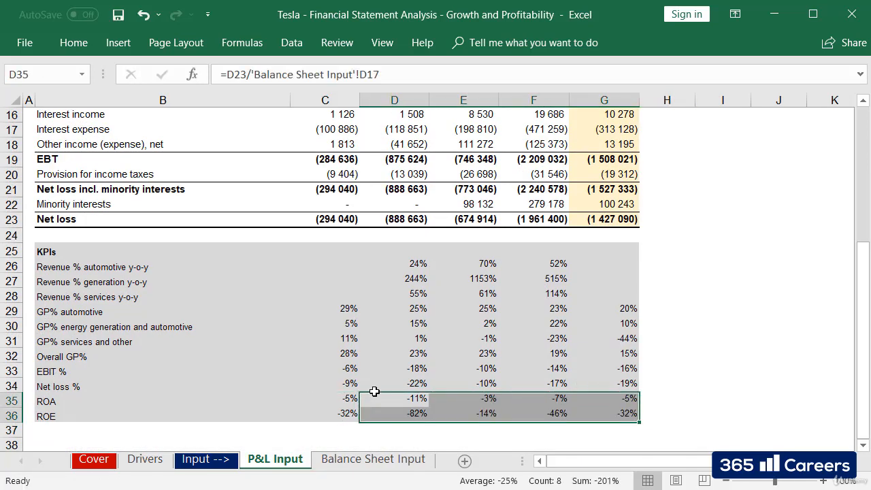
key(Down)
key(shift+Right)
key(Down)
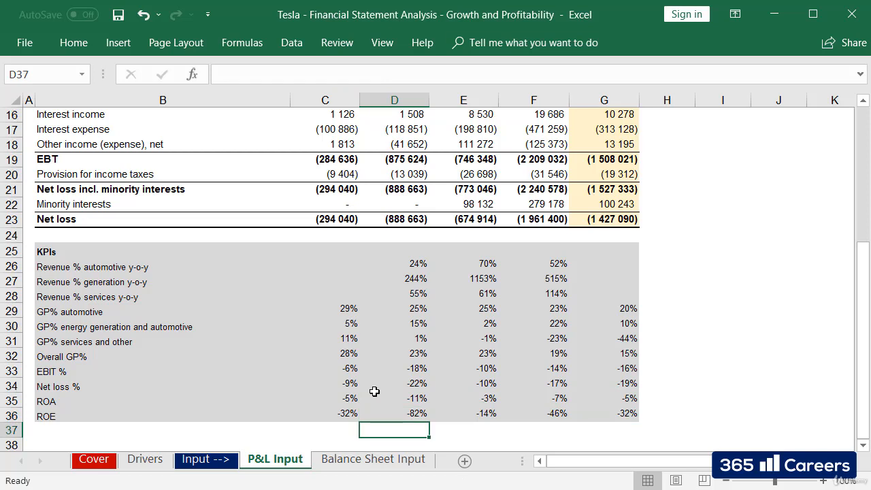
click(679, 342)
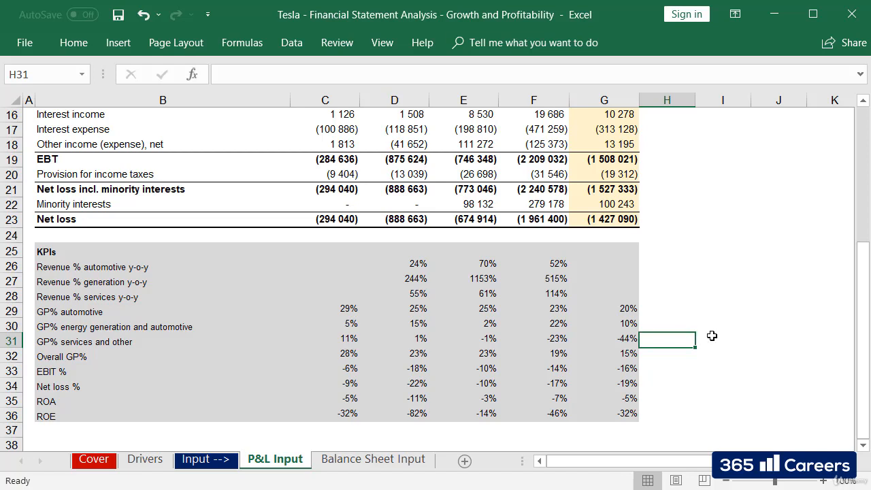
click(712, 337)
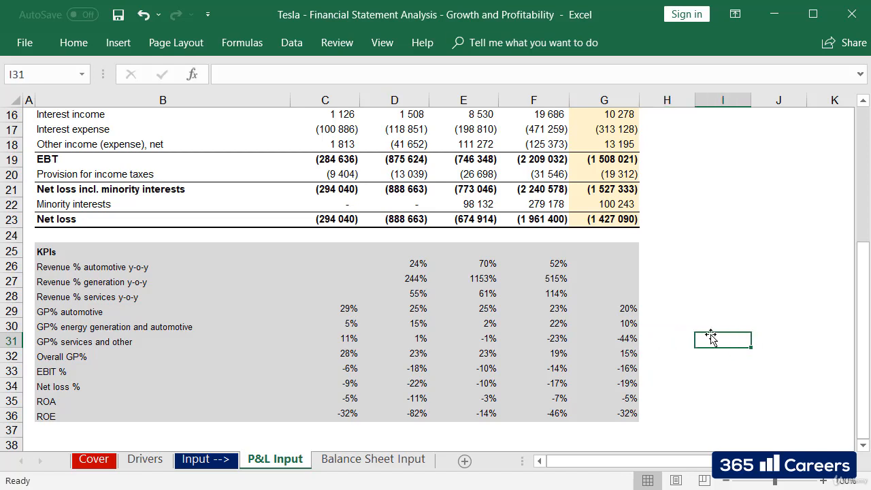